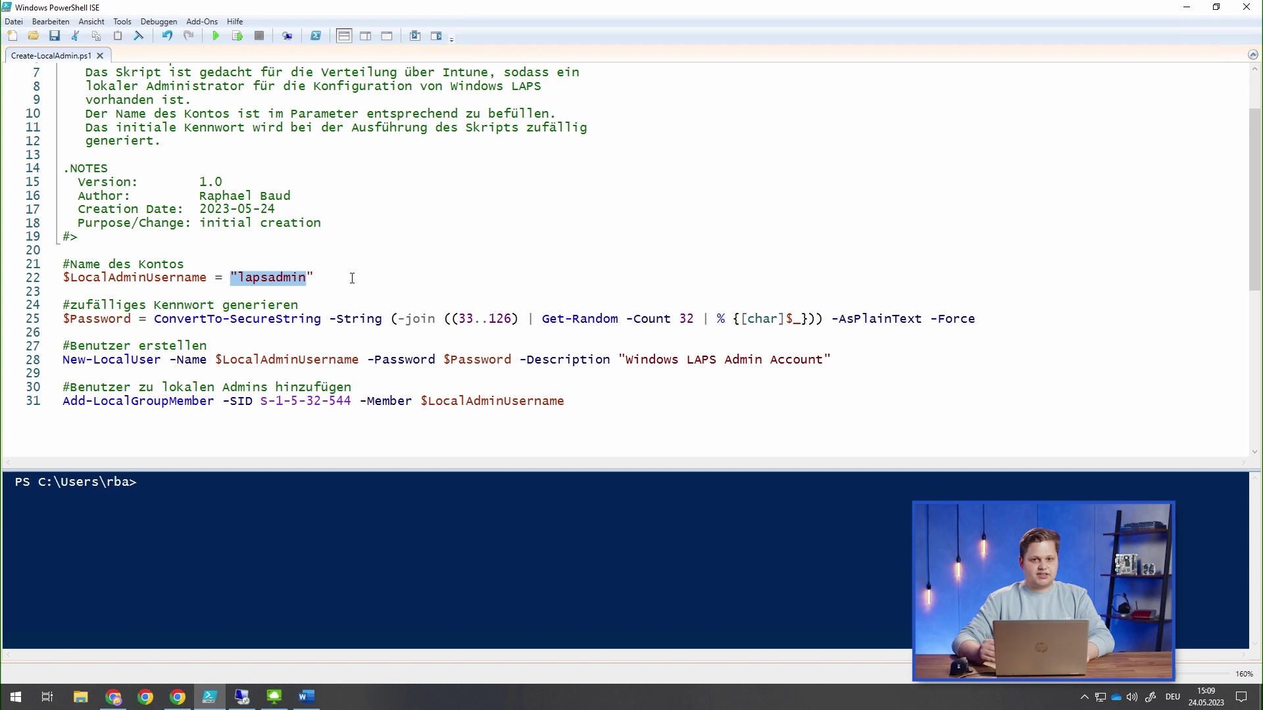
# Switch to the Microsoft Intune admin center and open the PowerShell scripts page for Windows devices.
pyautogui.hotkey('alt', 'Tab')
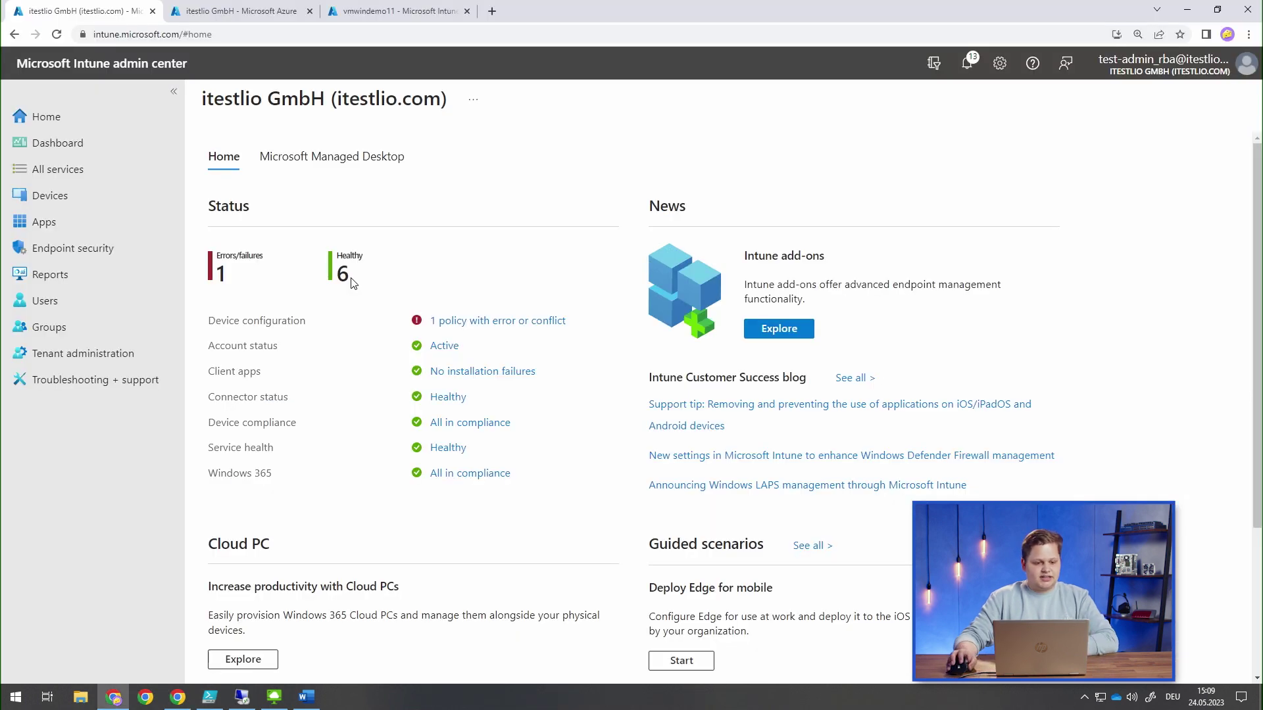
pyautogui.click(76, 198)
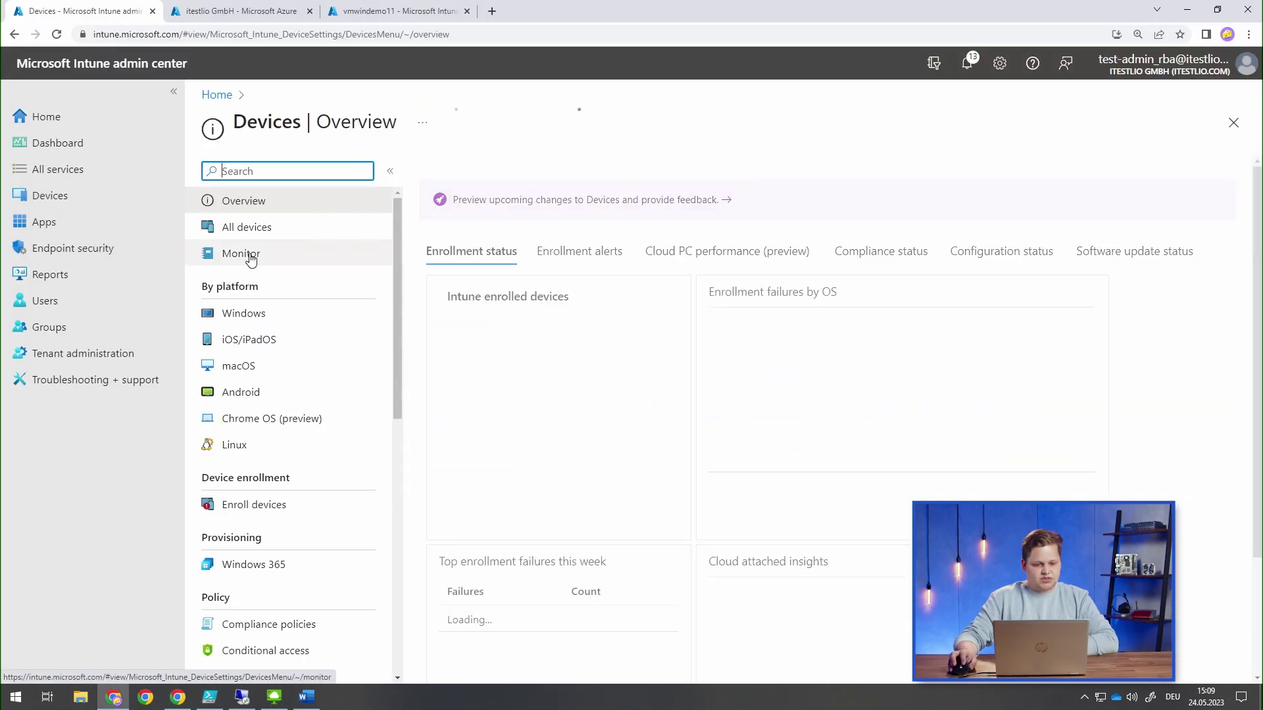
pyautogui.click(244, 313)
pyautogui.click(256, 339)
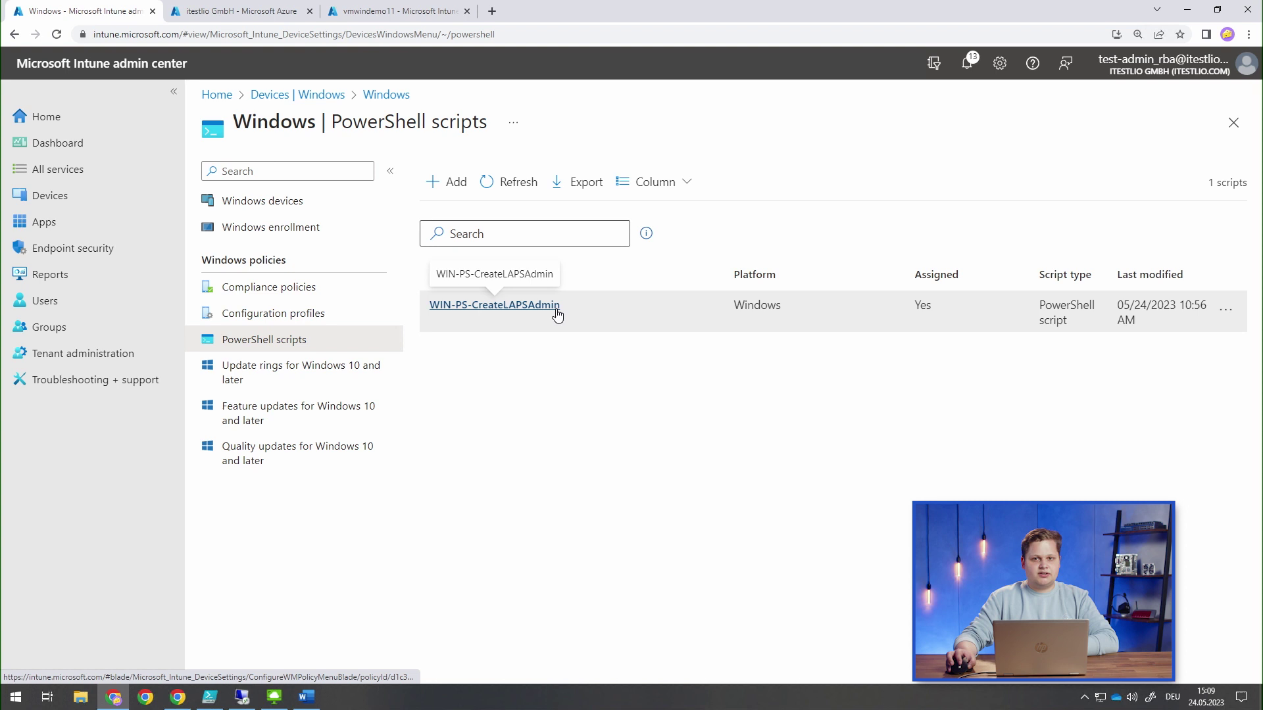
# Add a new PowerShell script named CreateLocalAdmin and continue to its script settings.
pyautogui.click(451, 179)
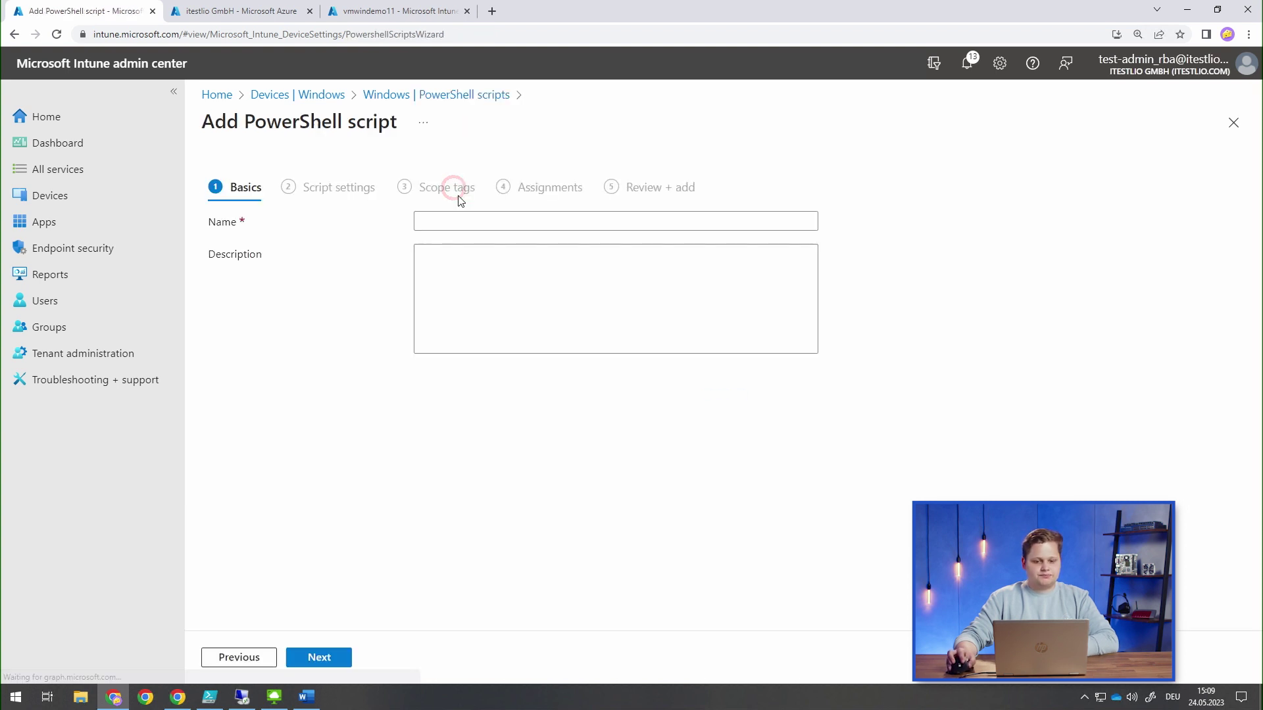
pyautogui.click(437, 224)
pyautogui.write('CreateLocalAdmin')
pyautogui.click(319, 657)
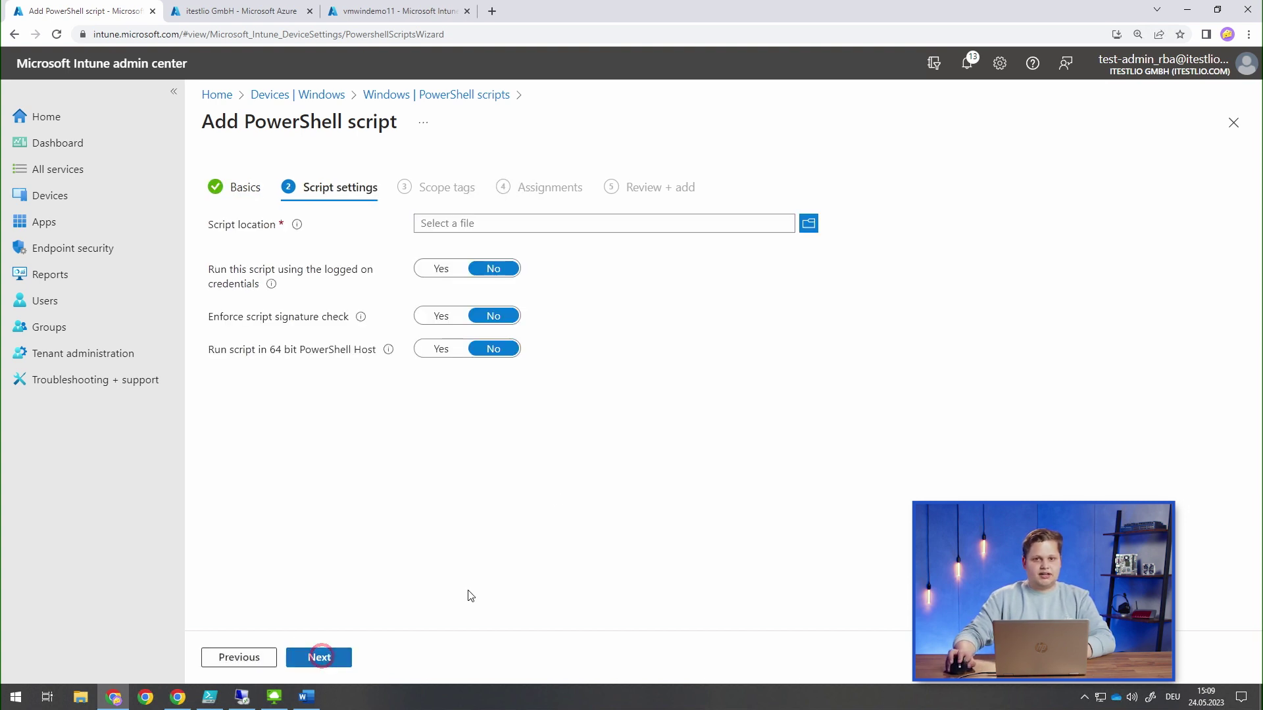
# Upload Create-LocalAdmin.ps1, enable running it in the 64 bit PowerShell Host, and continue to the assignments.
pyautogui.click(808, 224)
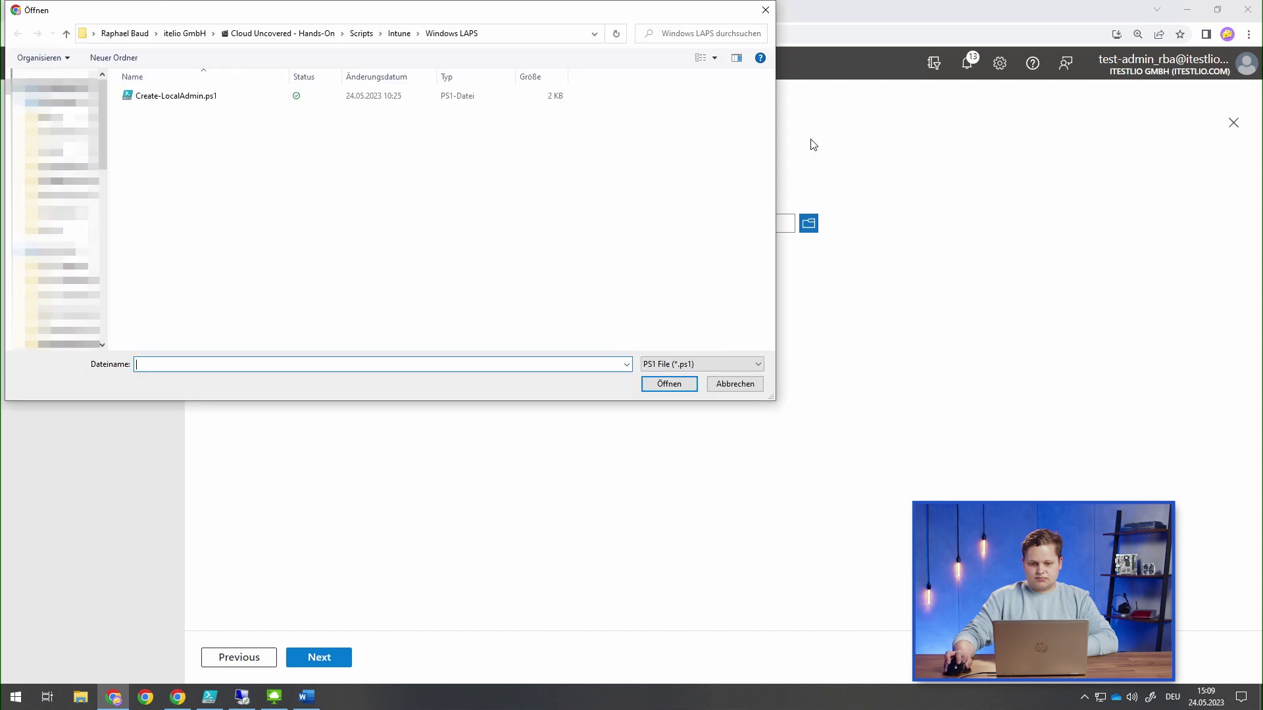
pyautogui.doubleClick(138, 96)
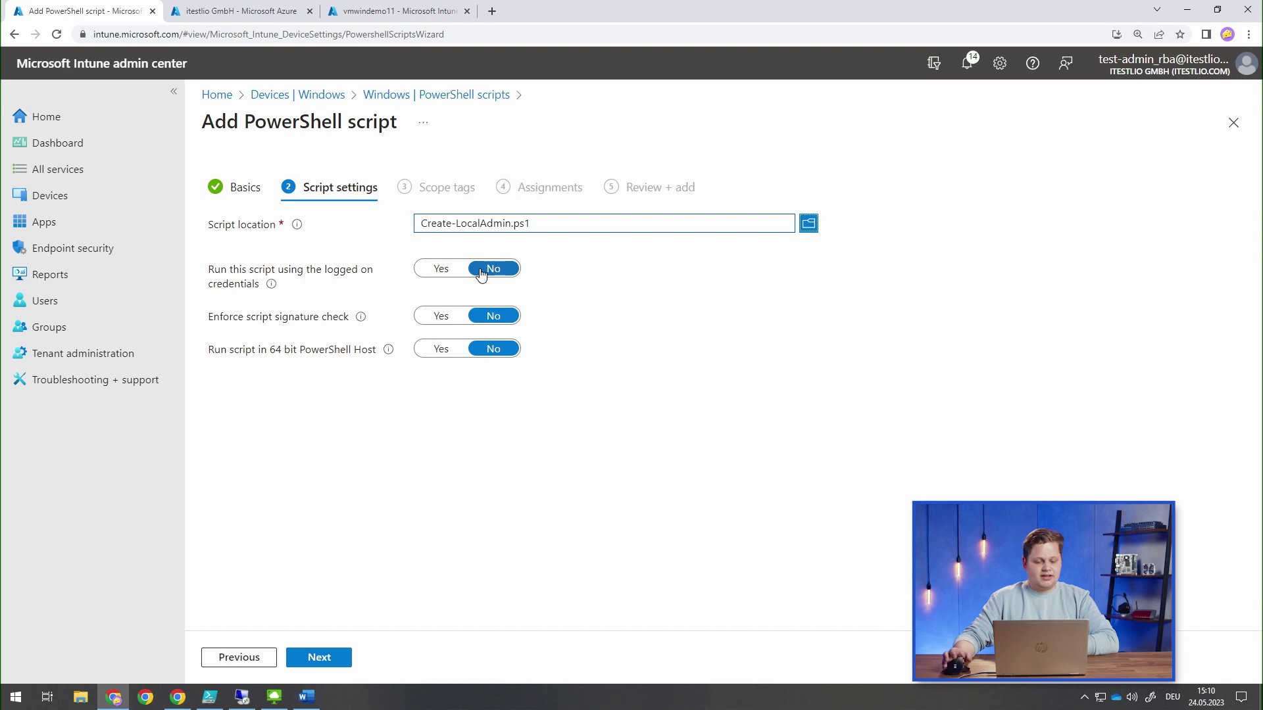
pyautogui.click(440, 352)
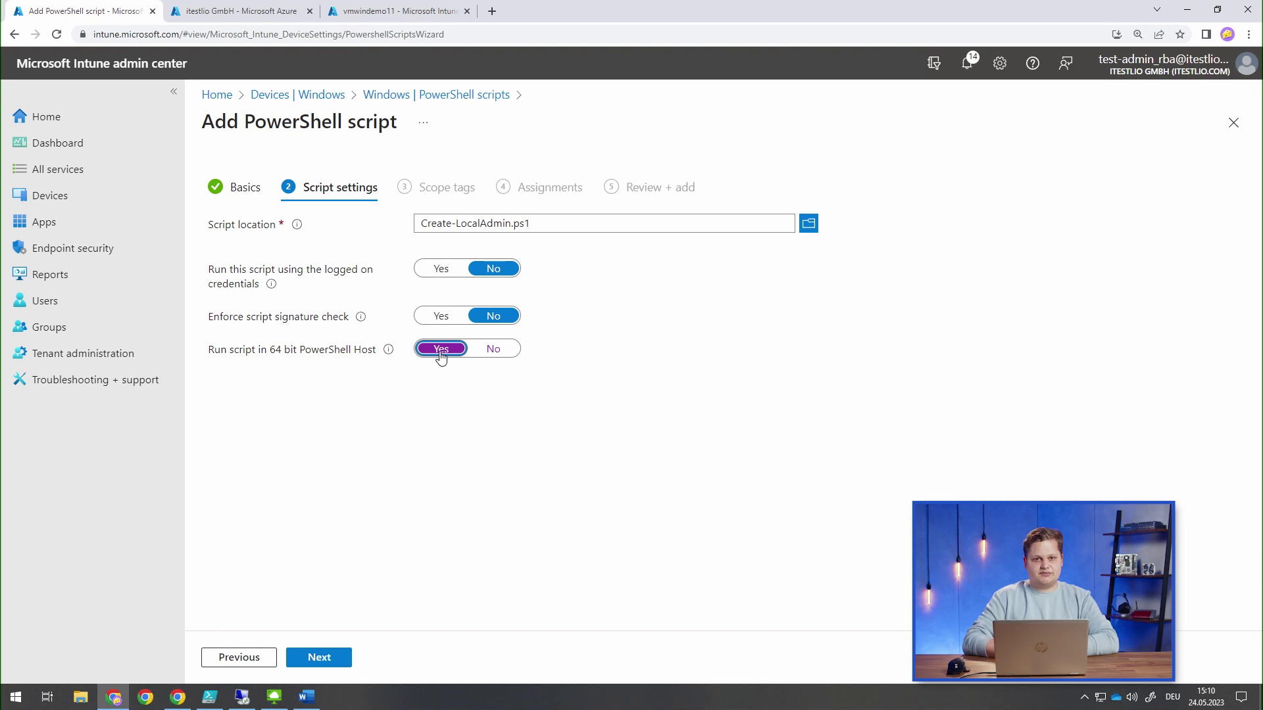
pyautogui.click(319, 660)
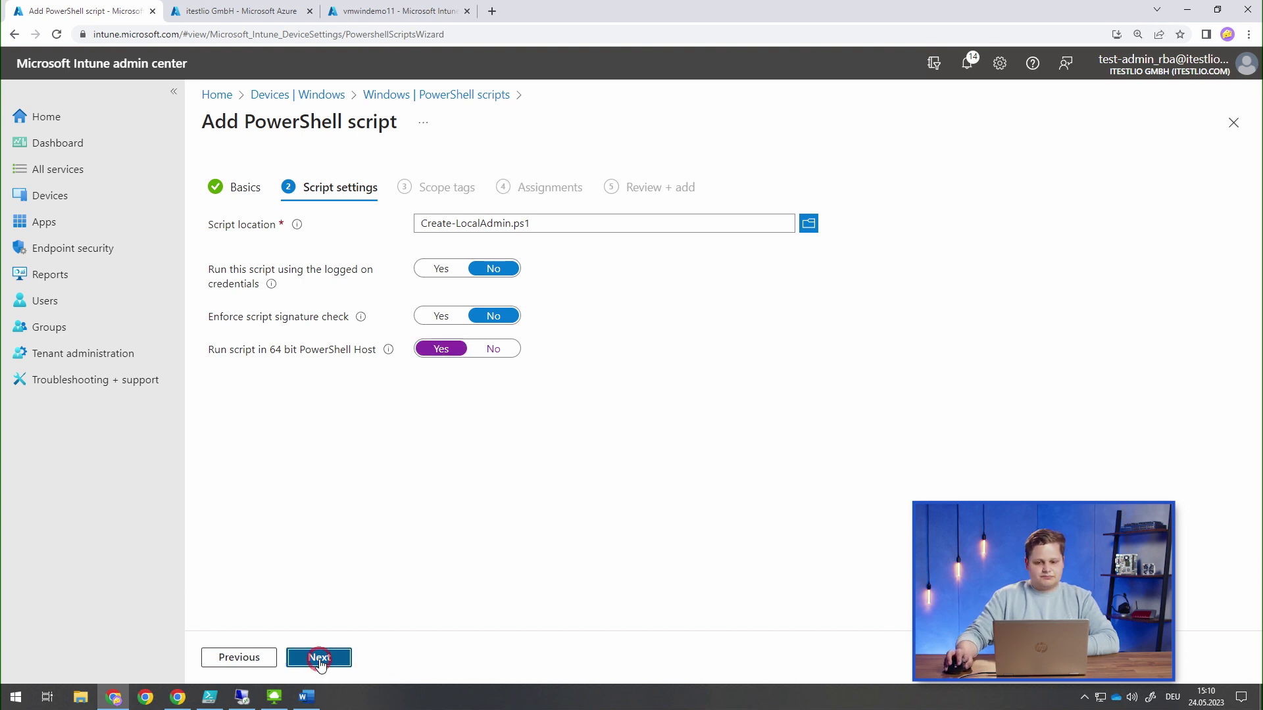
pyautogui.click(320, 658)
# Search for laps, assign the script to the included group G_MDM_WIN_LAPS, and continue to the review.
pyautogui.click(251, 246)
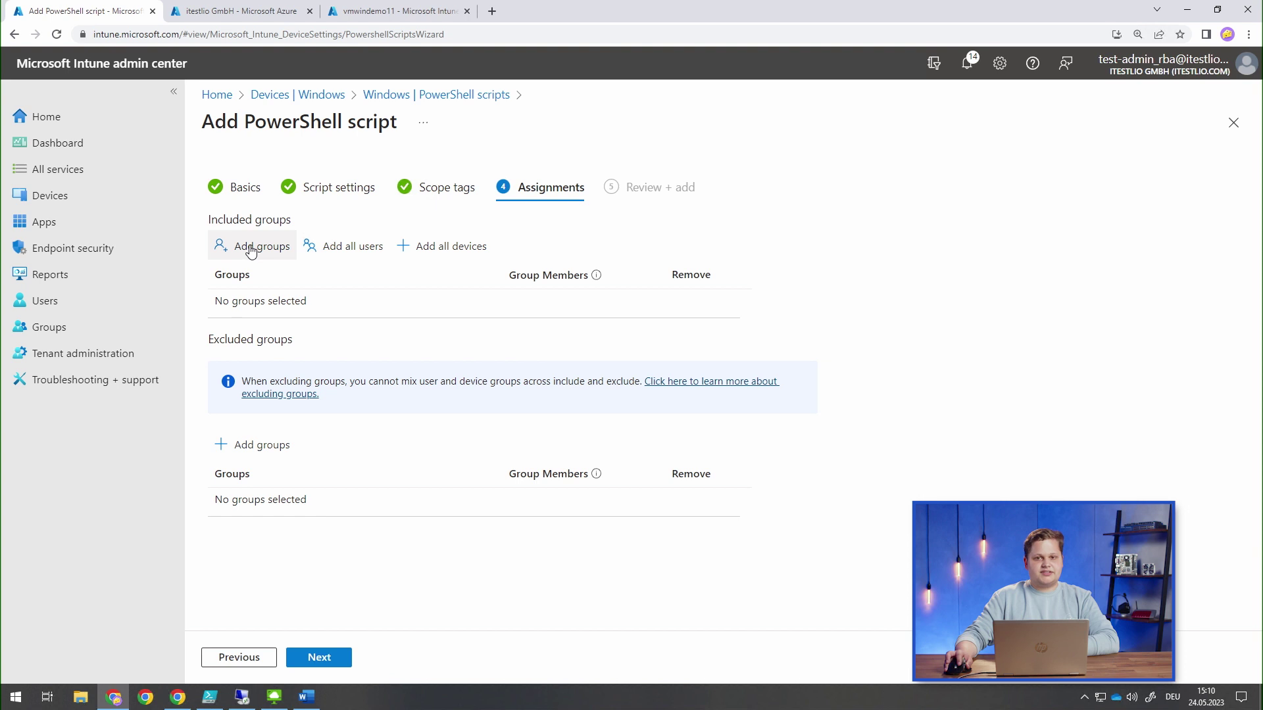
pyautogui.write('laps')
pyautogui.click(889, 207)
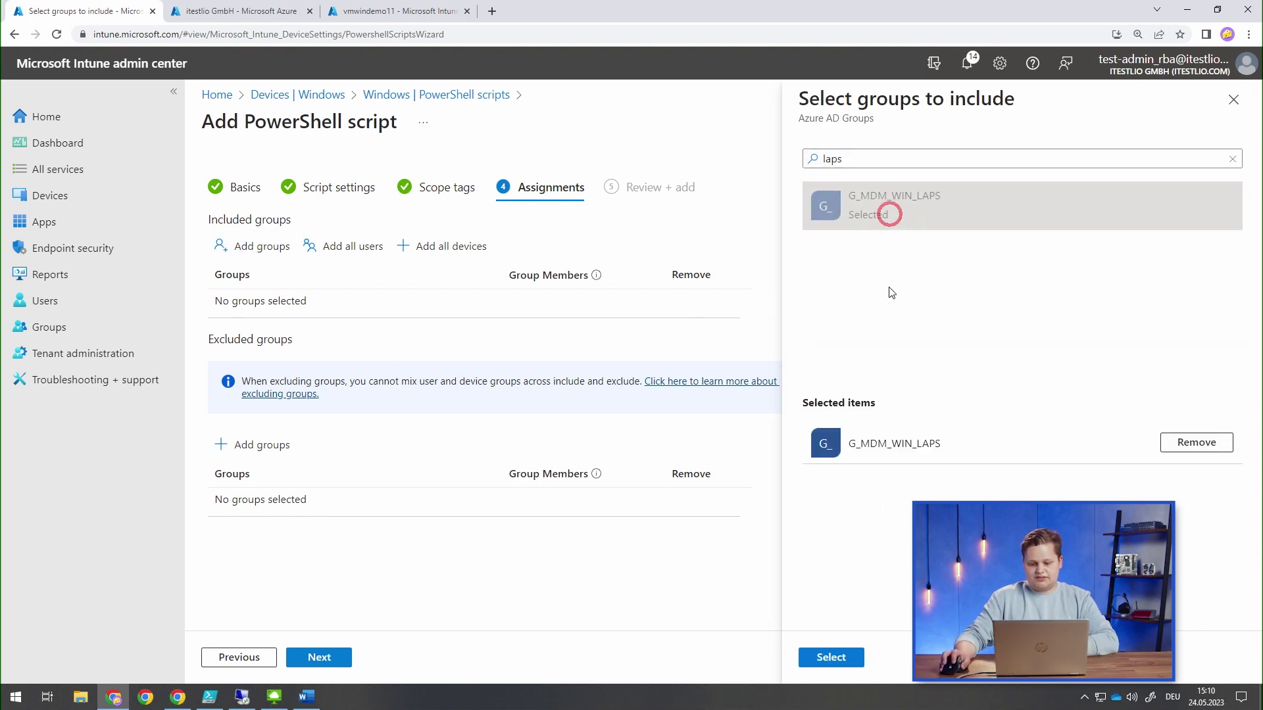
pyautogui.click(832, 657)
pyautogui.click(319, 657)
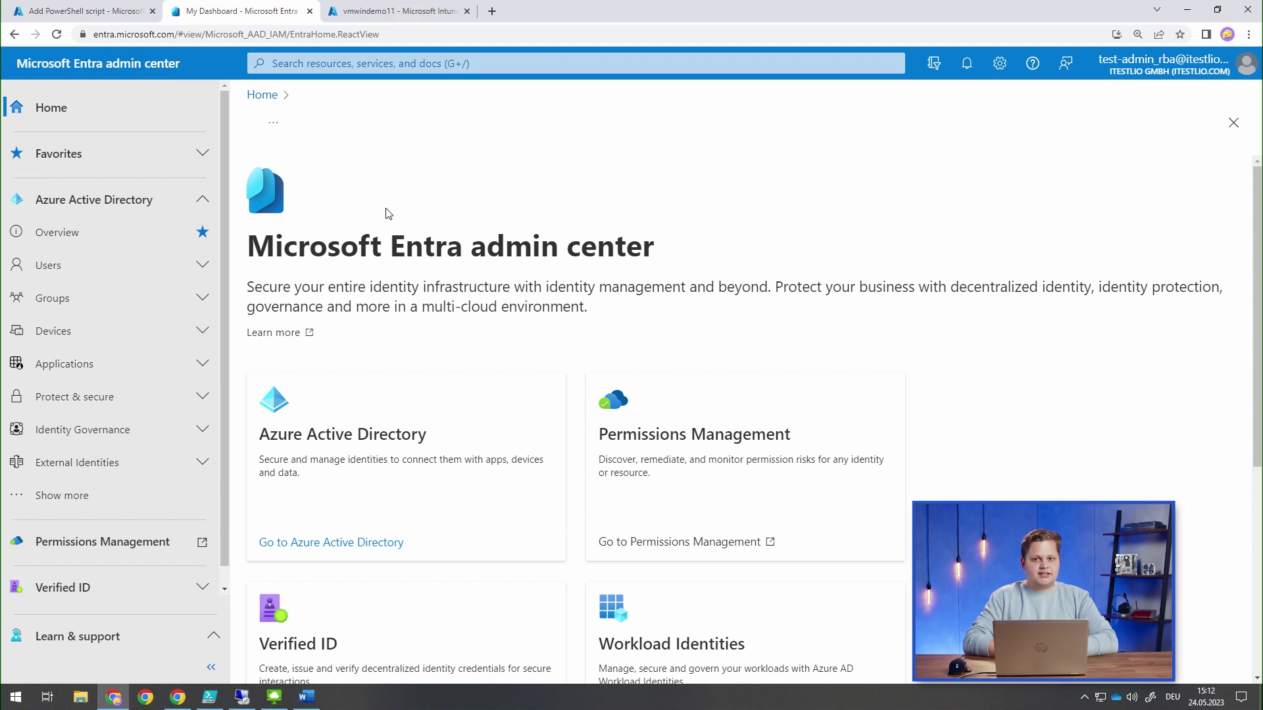
# Examine the Azure AD Local Administrator Password Solution (LAPS) option in the Microsoft Entra device settings.
pyautogui.click(206, 328)
pyautogui.click(84, 362)
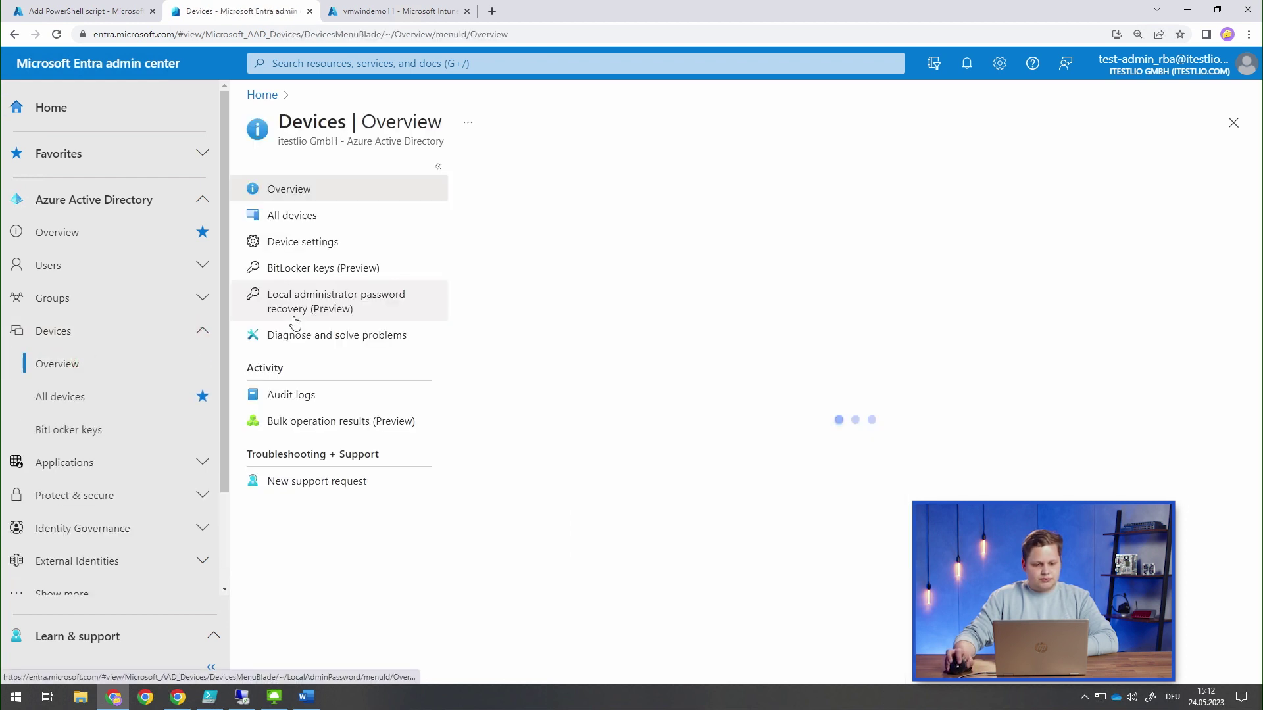
pyautogui.click(292, 244)
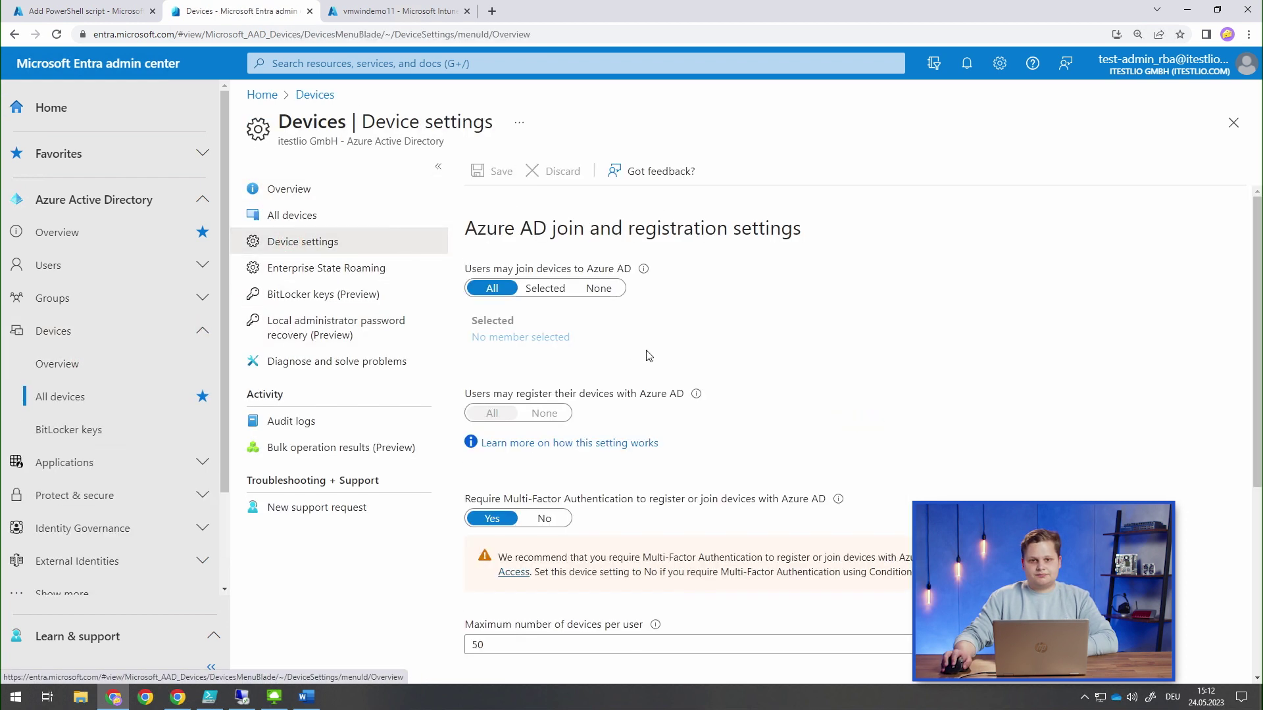
pyautogui.scroll(-5, 645, 393)
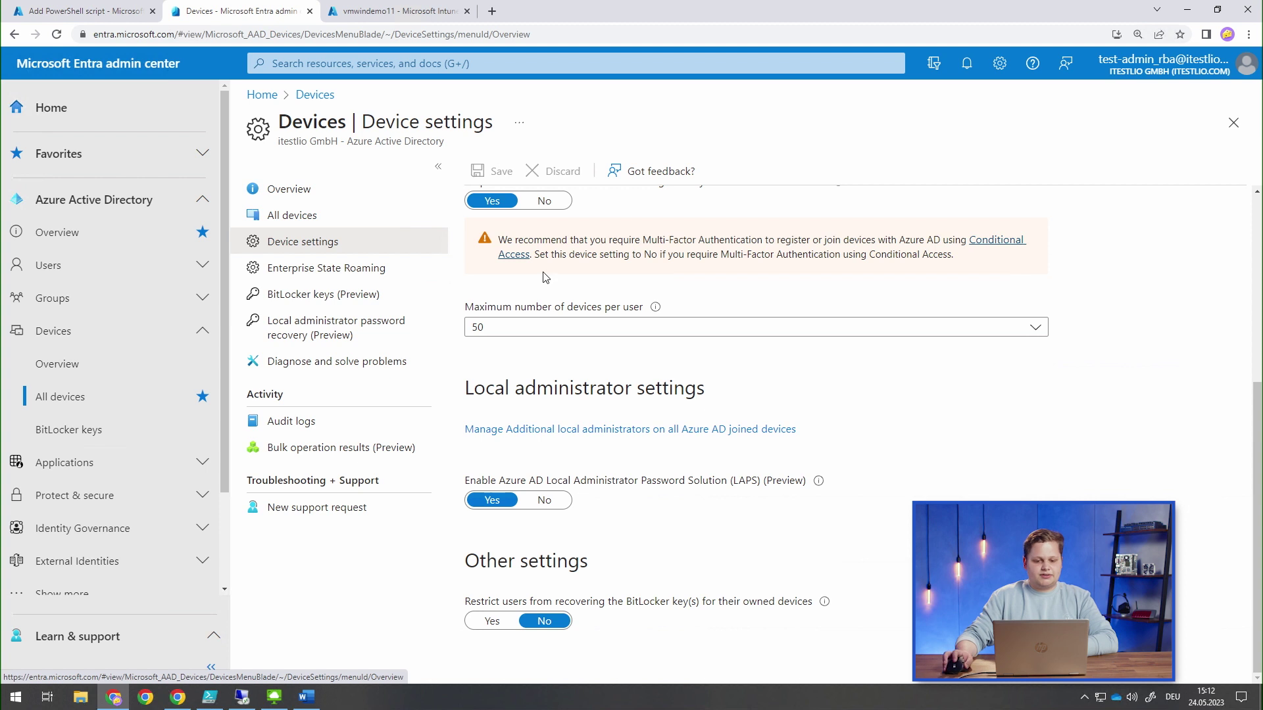
pyautogui.click(485, 167)
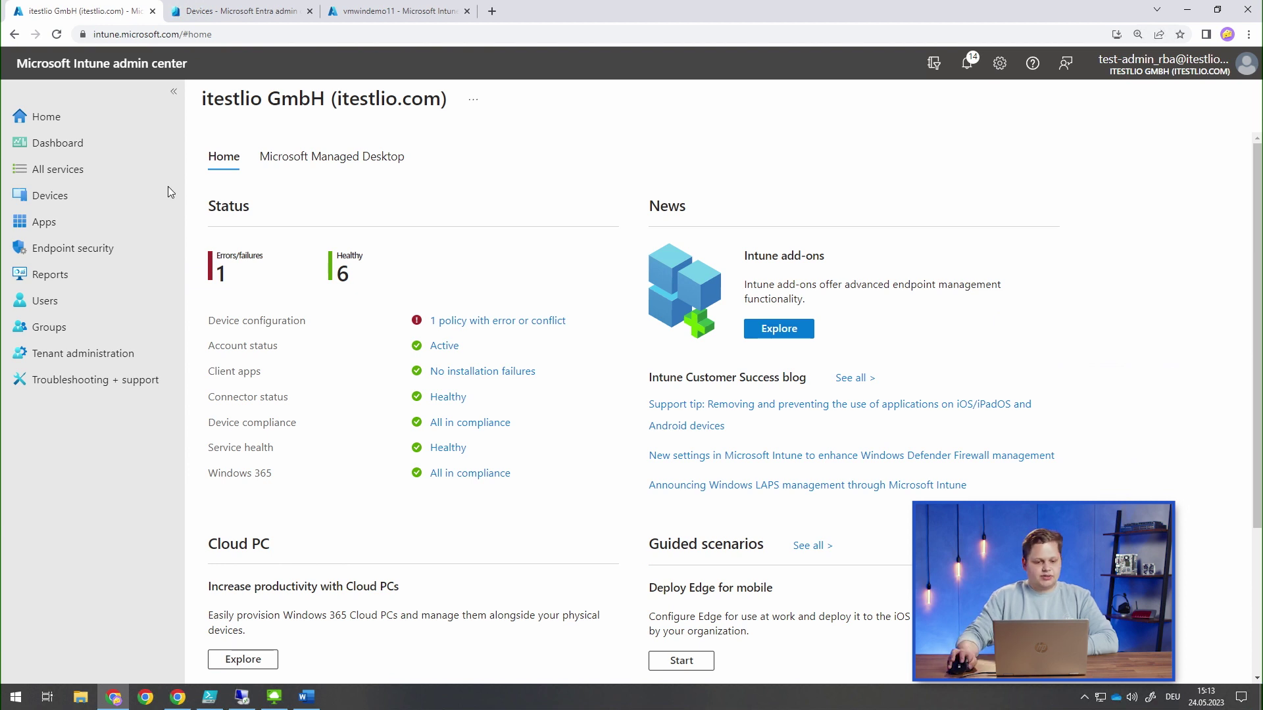
# Create an Intune account protection policy for Windows 10 and later with the Local admin password solution (Windows LAPS) profile.
pyautogui.click(83, 259)
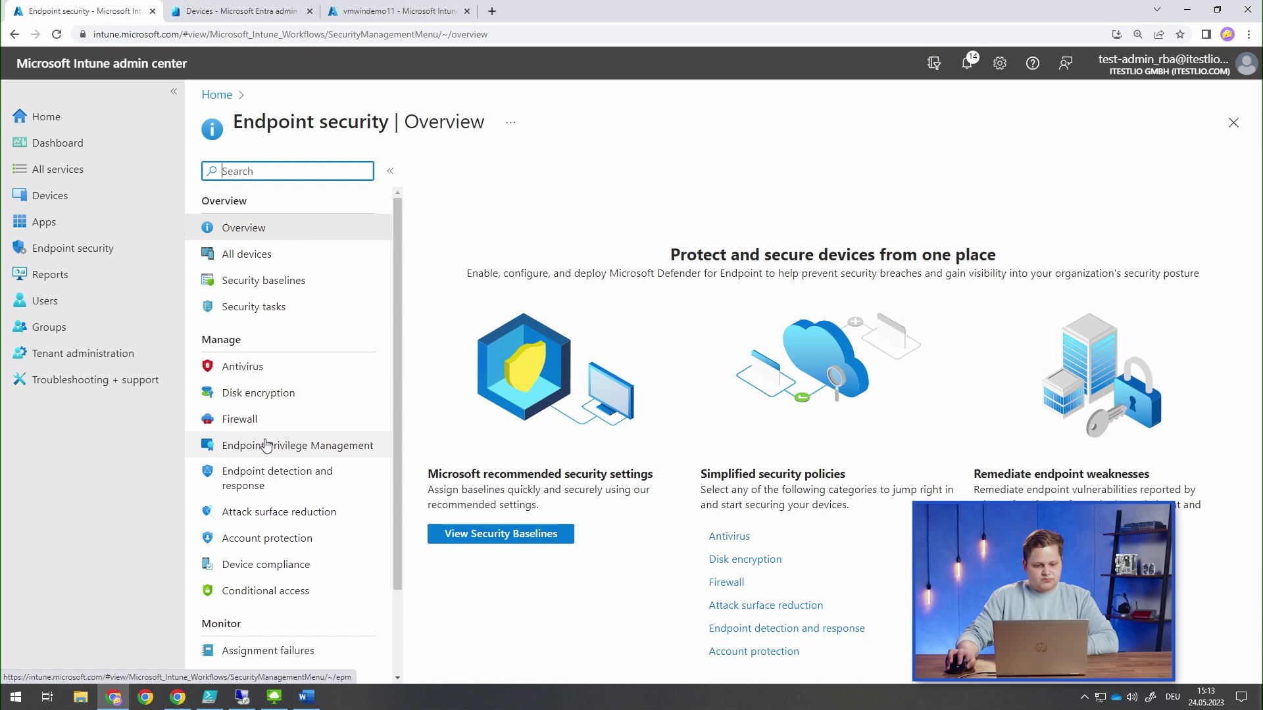
pyautogui.click(255, 537)
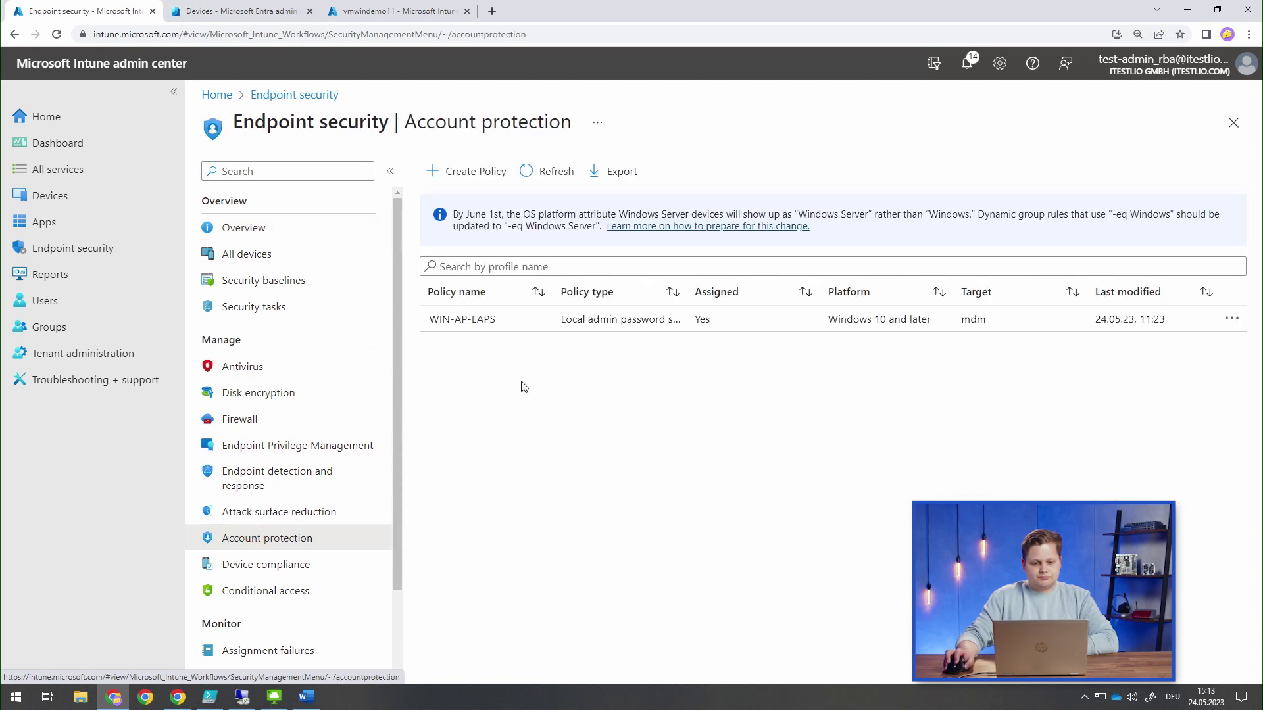
pyautogui.click(472, 175)
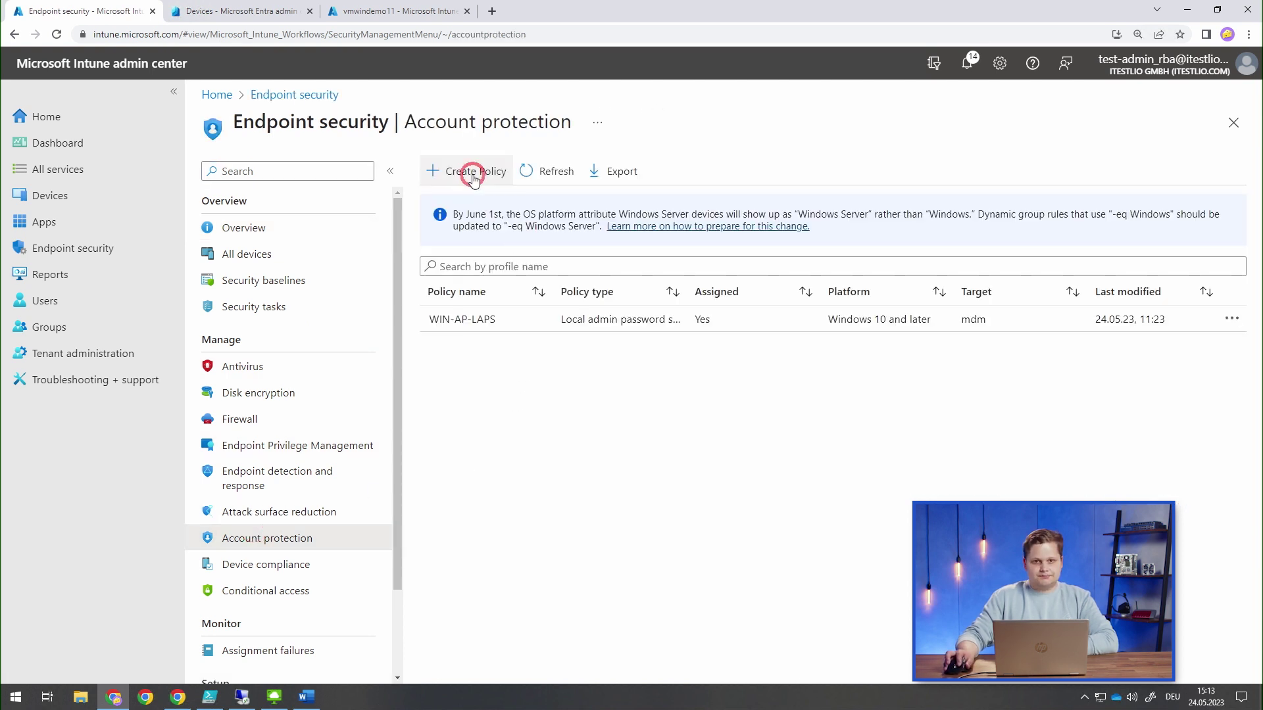
pyautogui.click(855, 189)
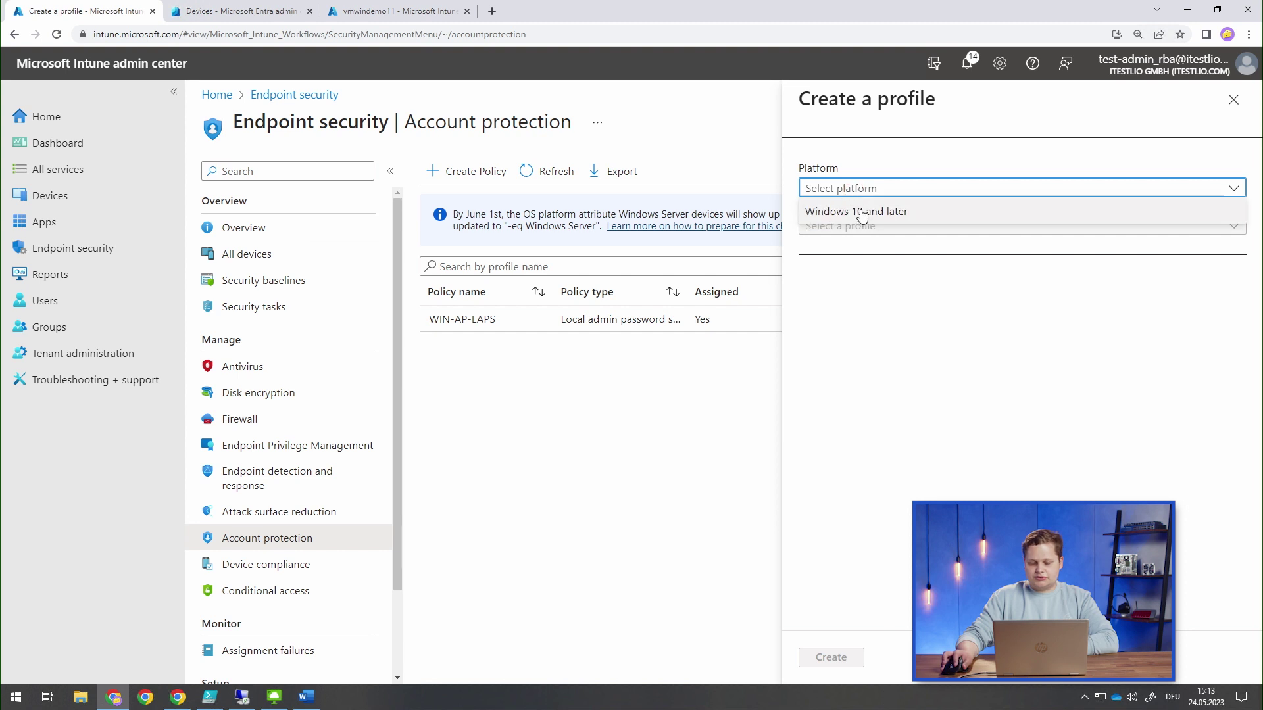
pyautogui.click(859, 209)
pyautogui.click(847, 226)
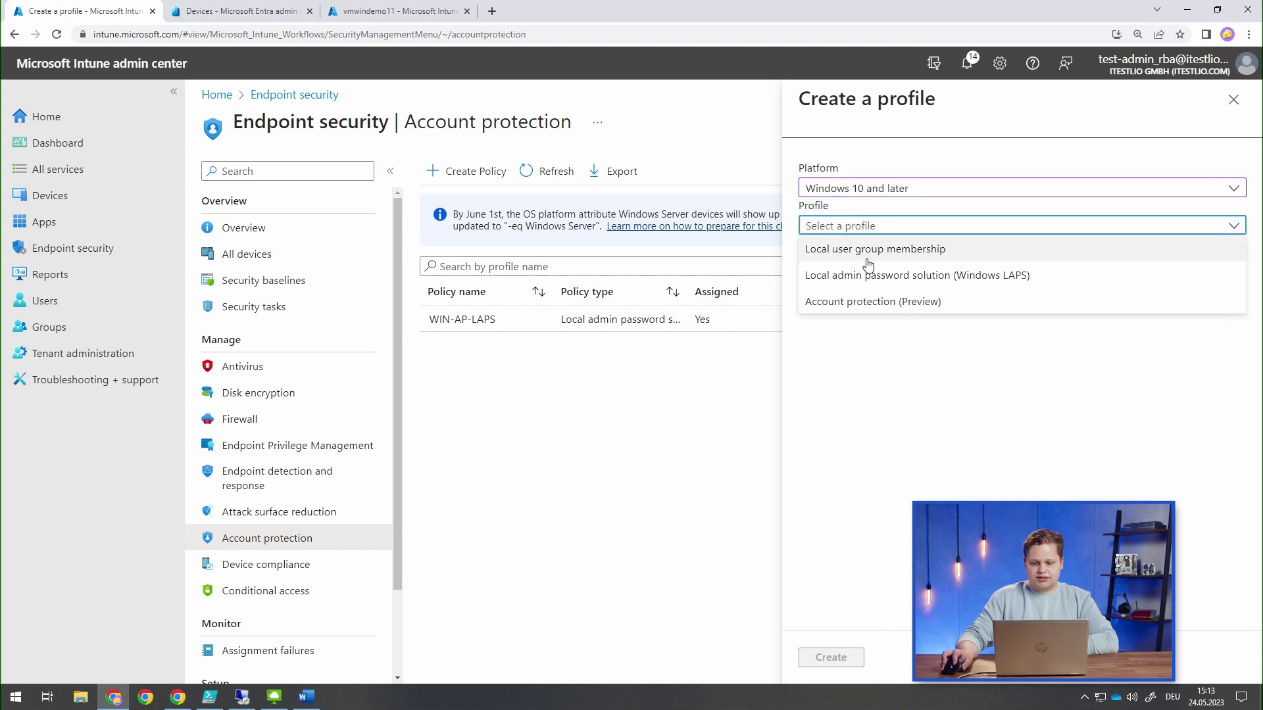
pyautogui.click(921, 276)
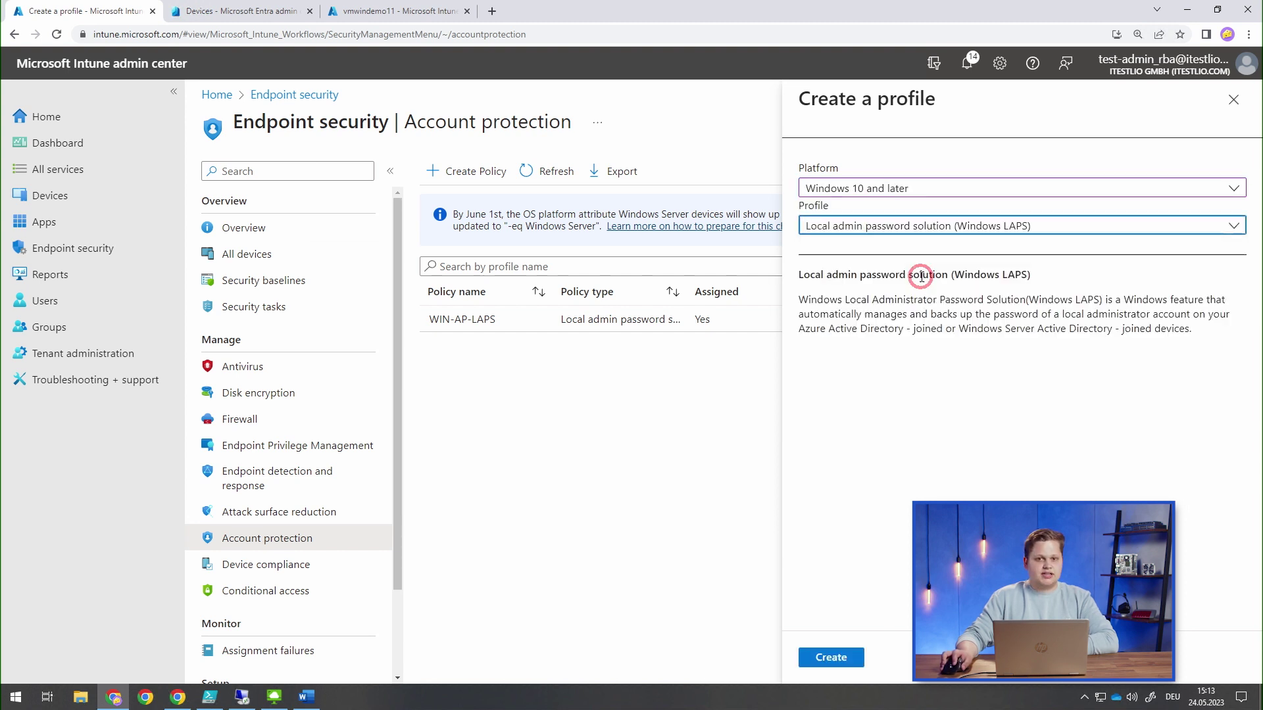
pyautogui.click(830, 657)
# Name the profile LAPS and continue to its configuration settings.
pyautogui.click(442, 218)
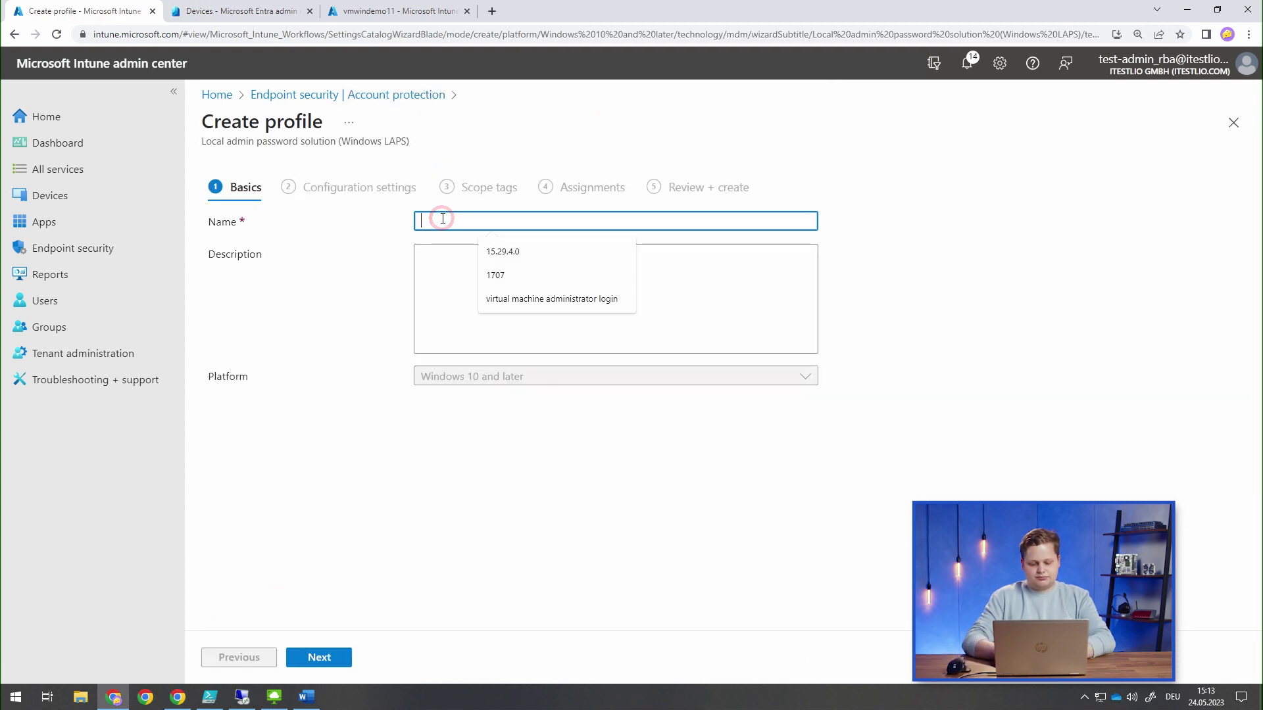
pyautogui.write('LAPS')
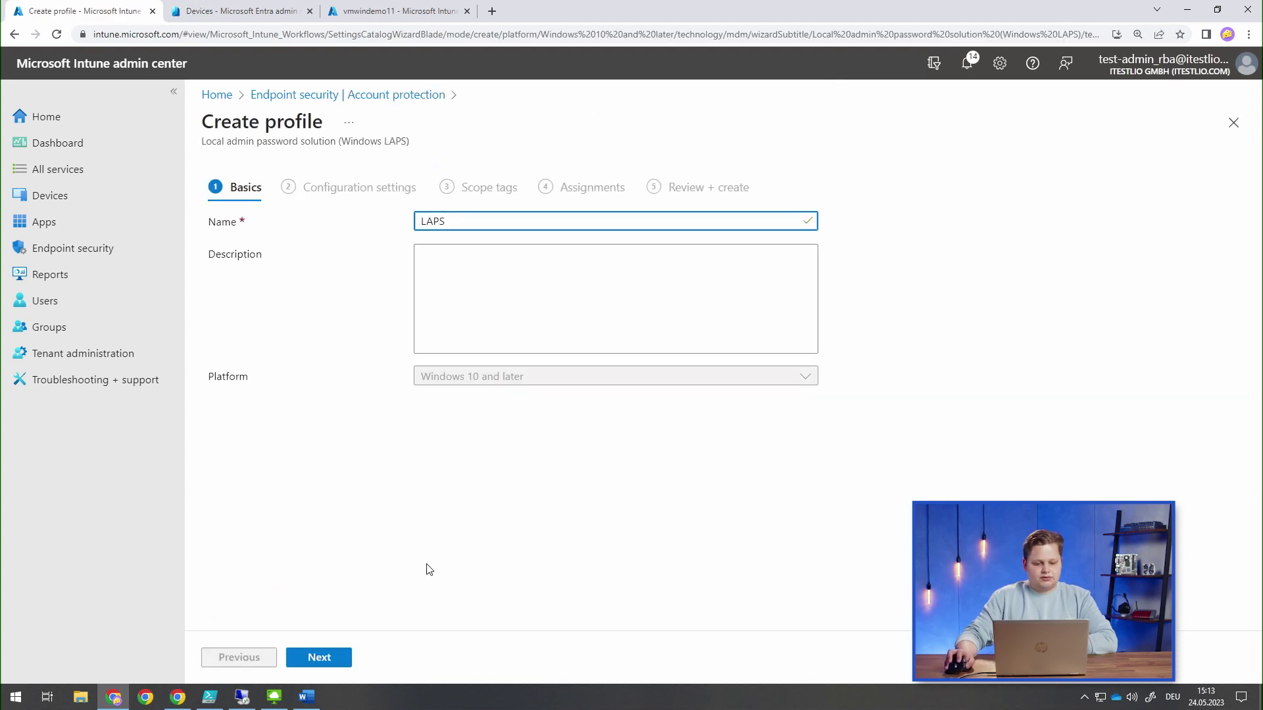
pyautogui.click(328, 660)
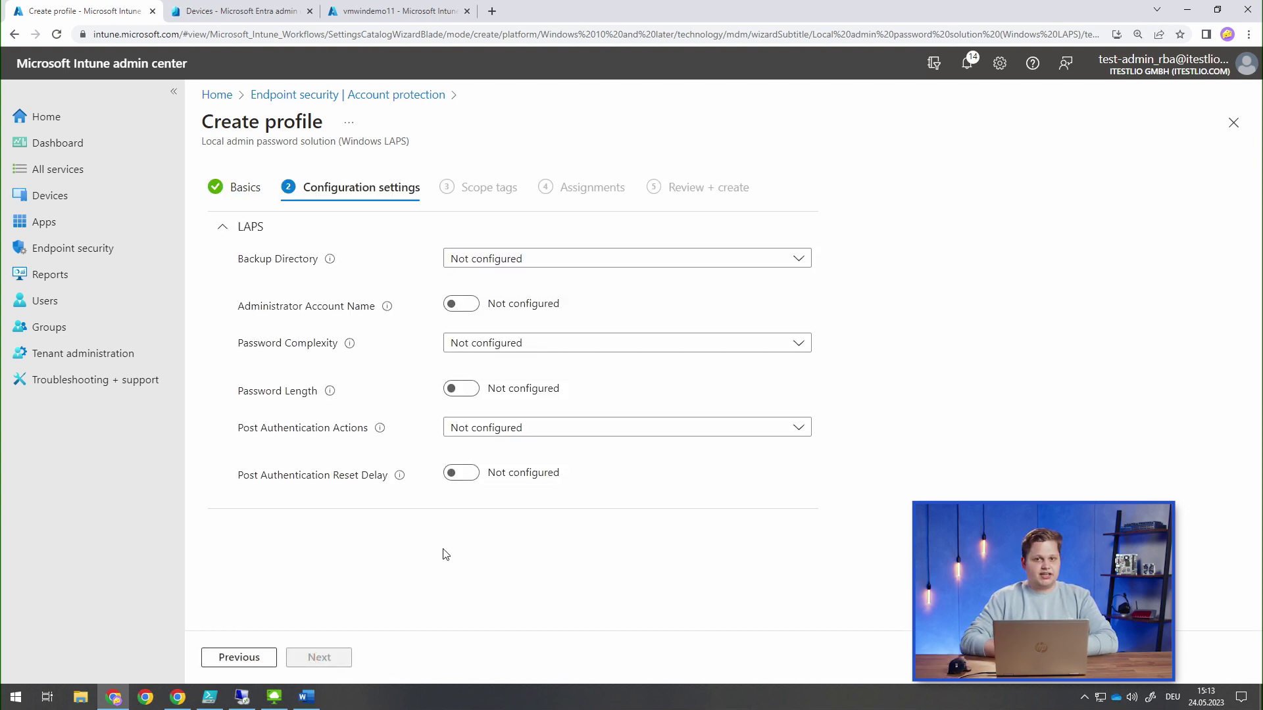
# Set the backup directory to Backup the password to Azure AD only and the password age to 7 days.
pyautogui.click(496, 260)
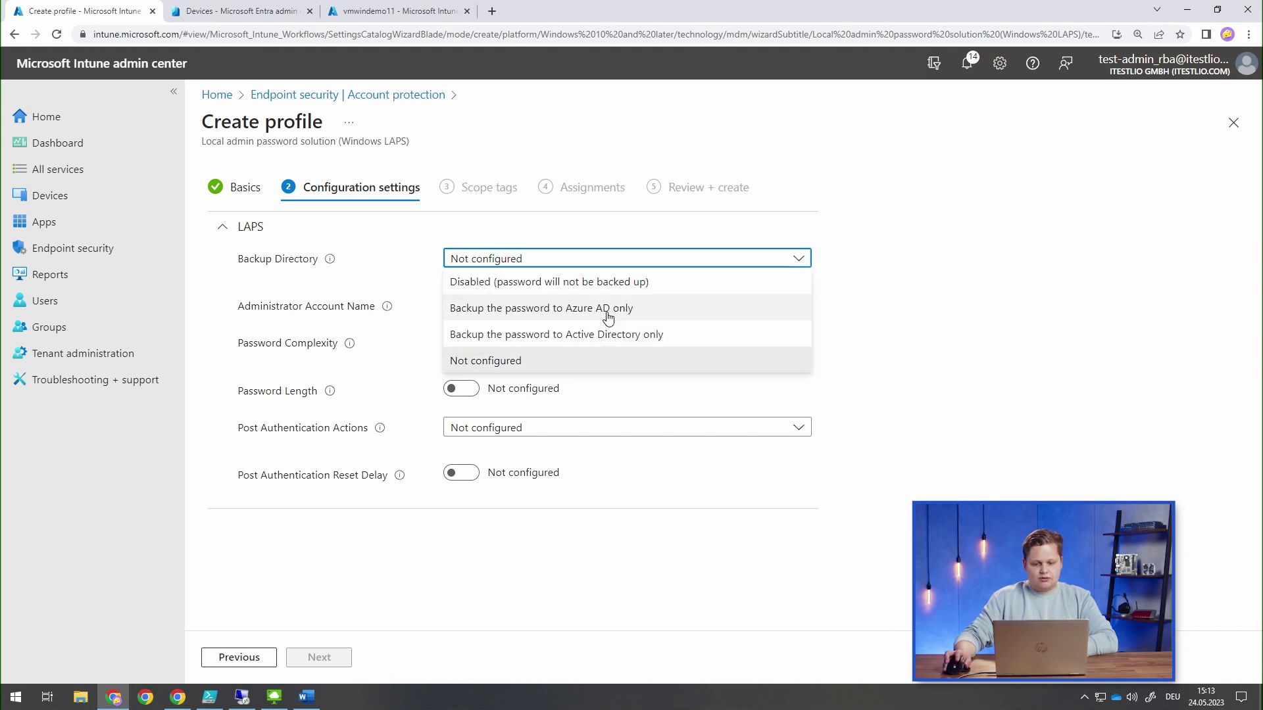
pyautogui.click(608, 318)
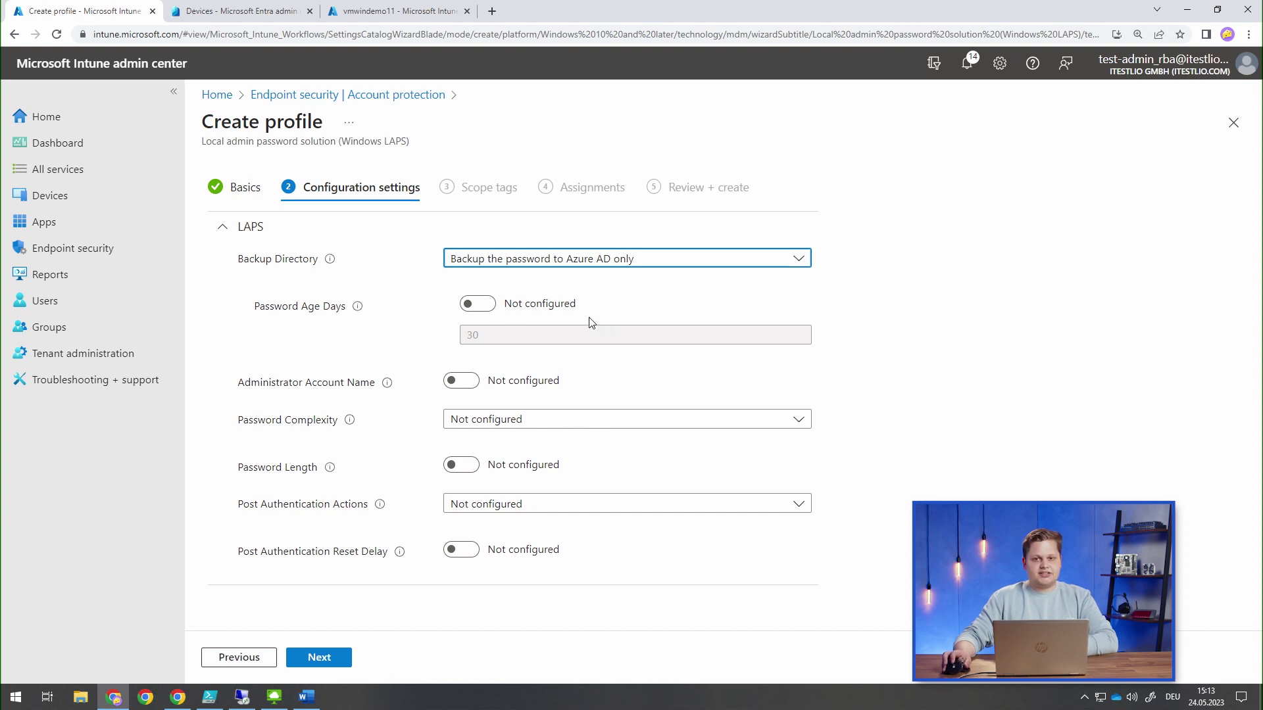
pyautogui.click(474, 303)
pyautogui.doubleClick(464, 334)
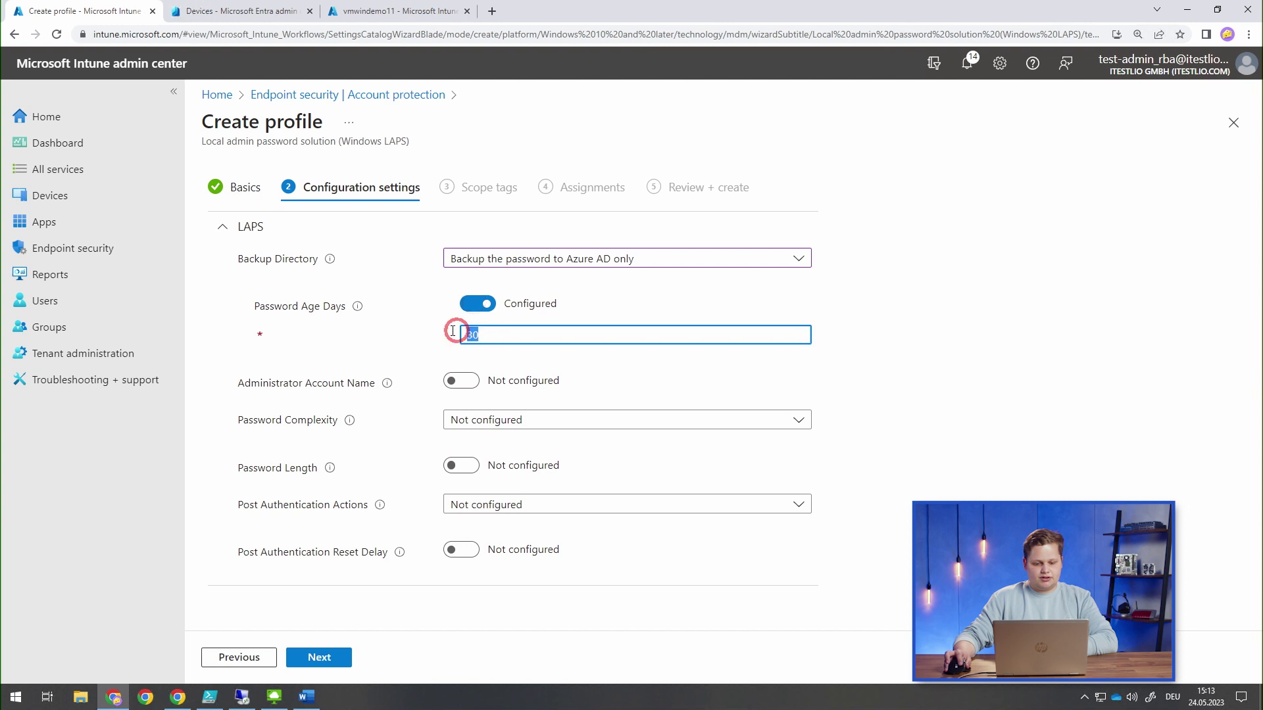
pyautogui.write('7')
pyautogui.click(962, 359)
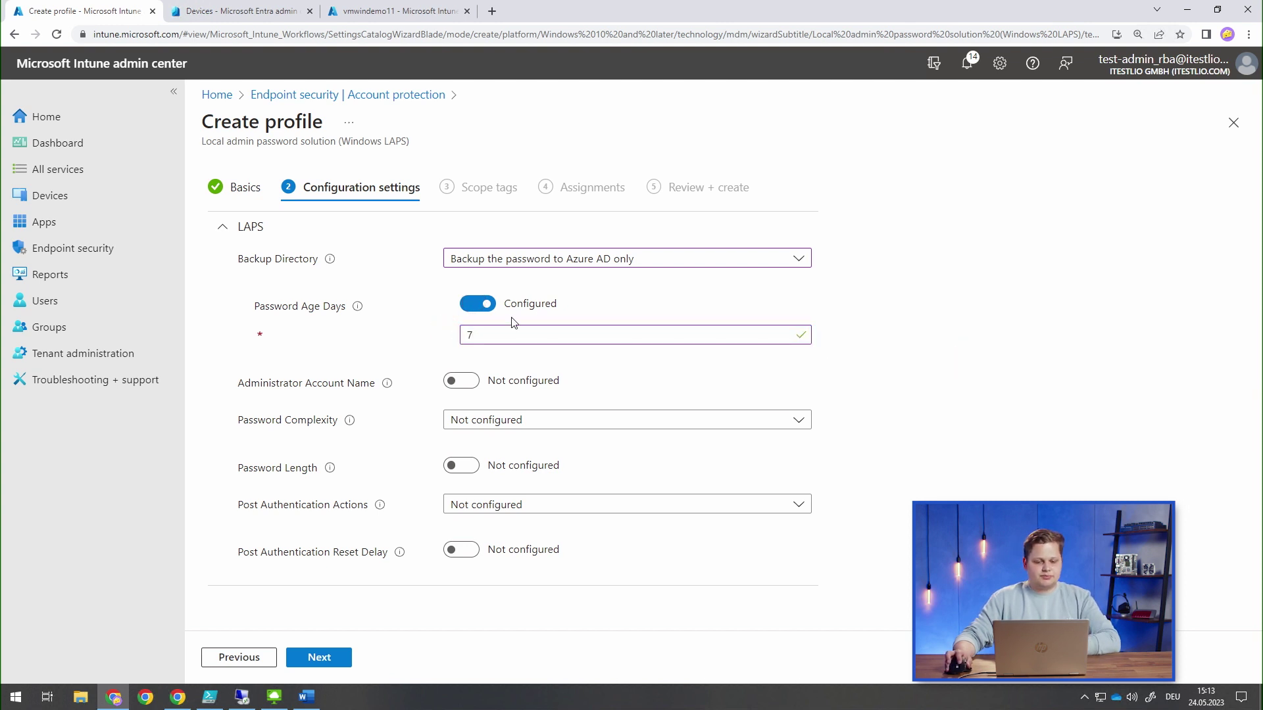
# Enable the Administrator Account Name setting and enter lapsadmin as the managed account.
pyautogui.click(464, 380)
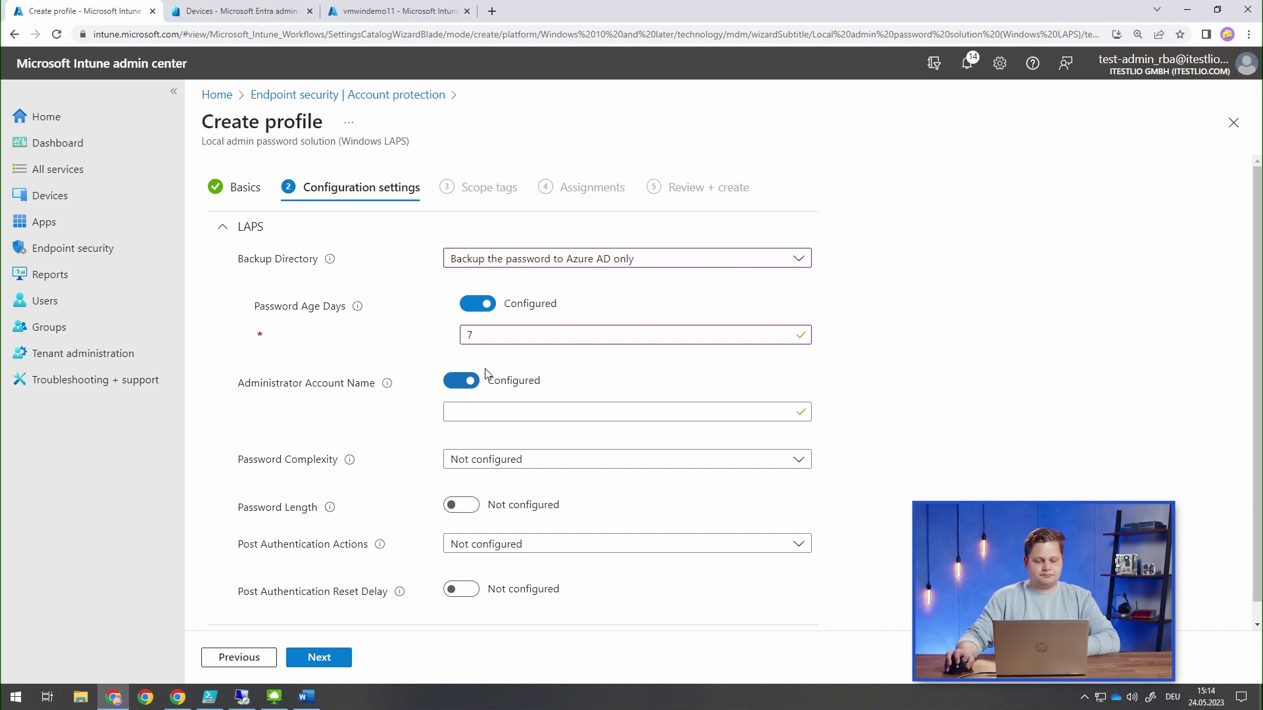
pyautogui.click(502, 407)
pyautogui.write('lapsadmin')
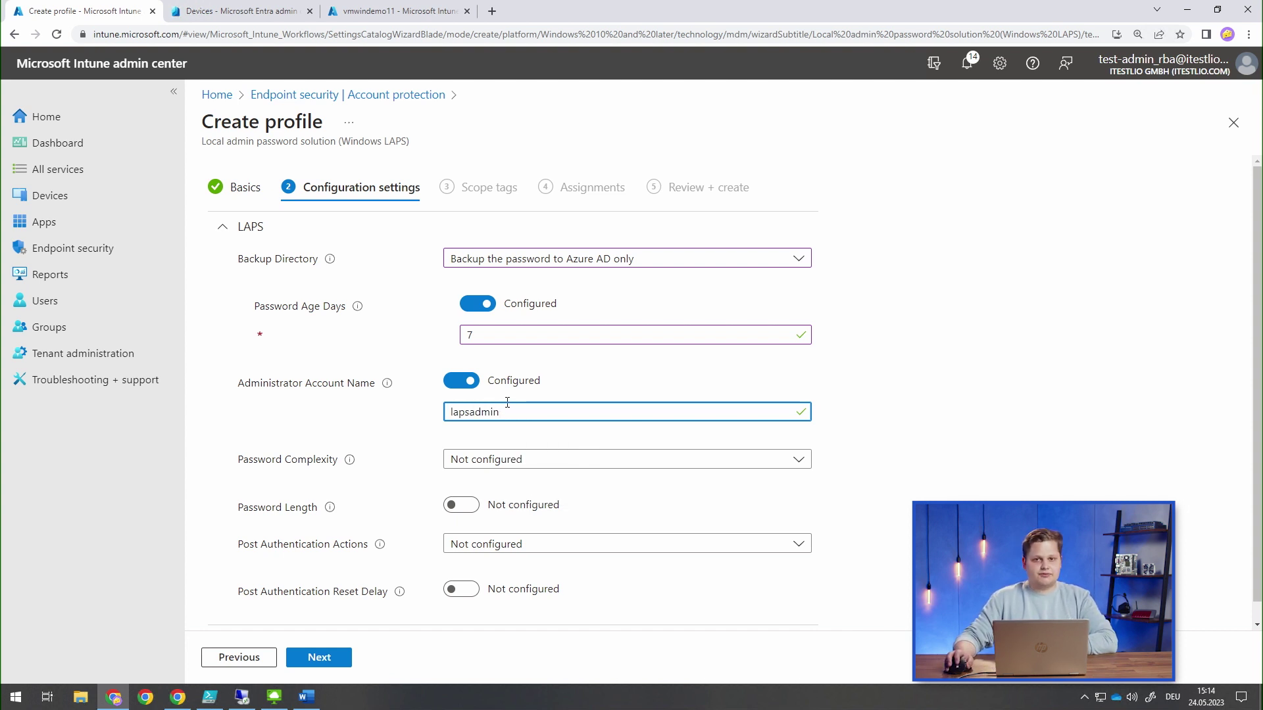
# Set the password complexity to Large letters + small letters + numbers and the password length to 16.
pyautogui.click(517, 461)
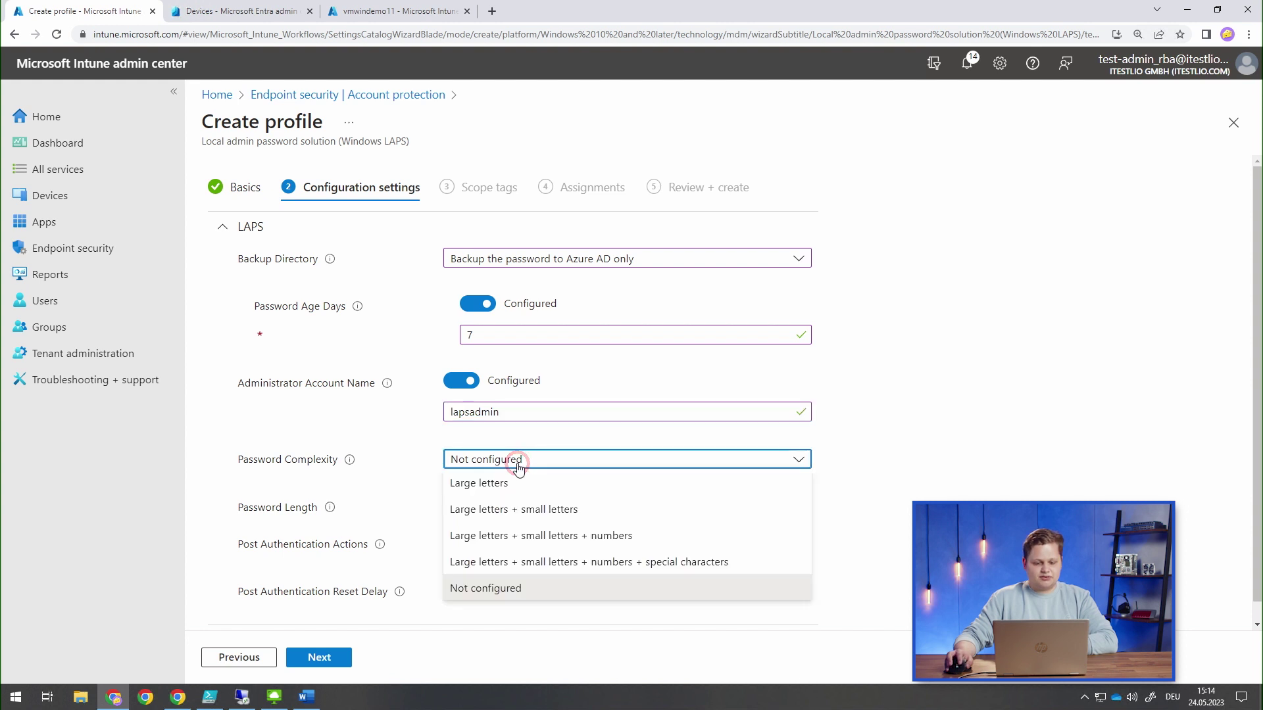
pyautogui.click(566, 537)
pyautogui.click(452, 507)
pyautogui.click(480, 542)
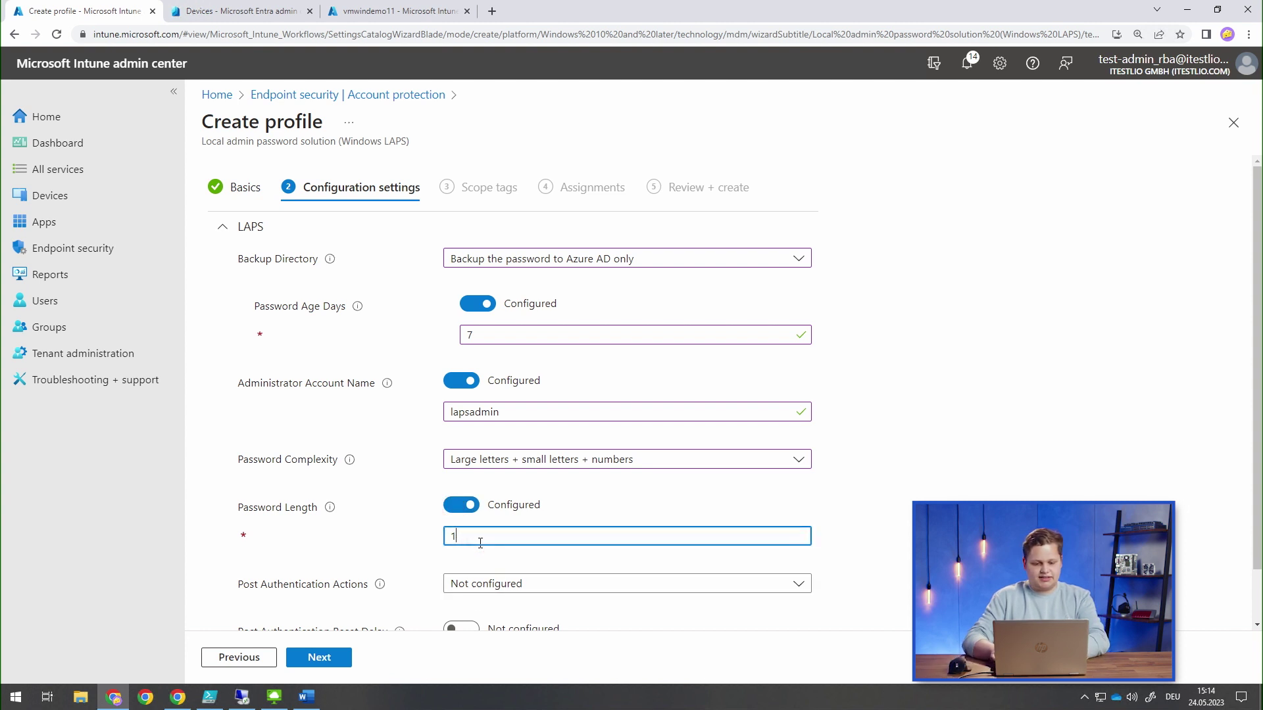
pyautogui.click(898, 479)
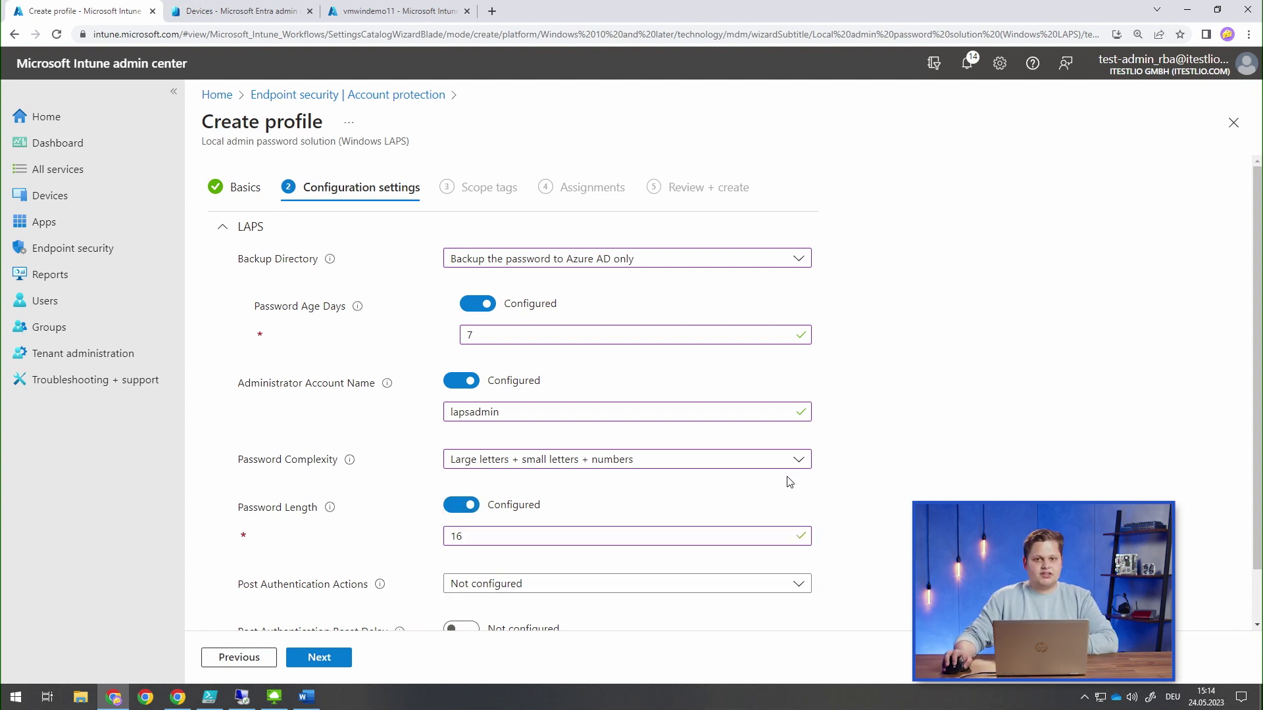
# Set Post Authentication Actions to Reset the password and logoff the managed account, enable a reset delay of 24, and continue to the assignments.
pyautogui.scroll(-1, 788, 477)
pyautogui.click(519, 525)
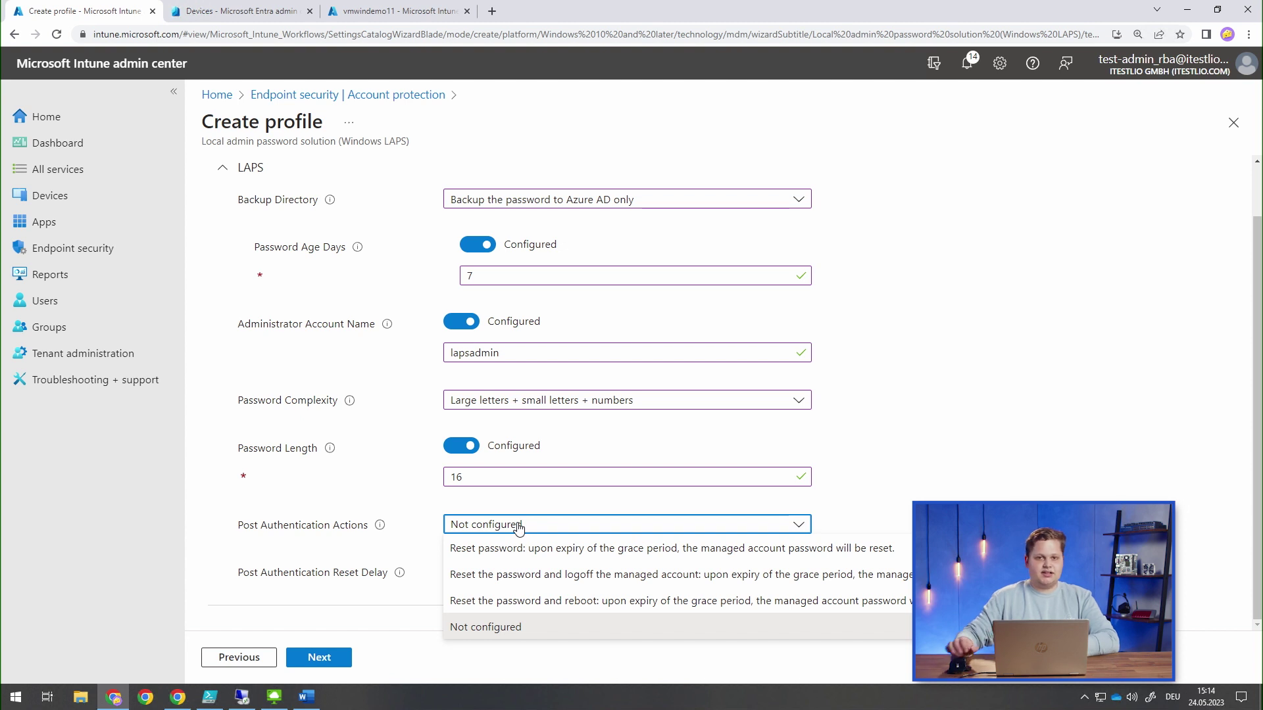
pyautogui.click(594, 576)
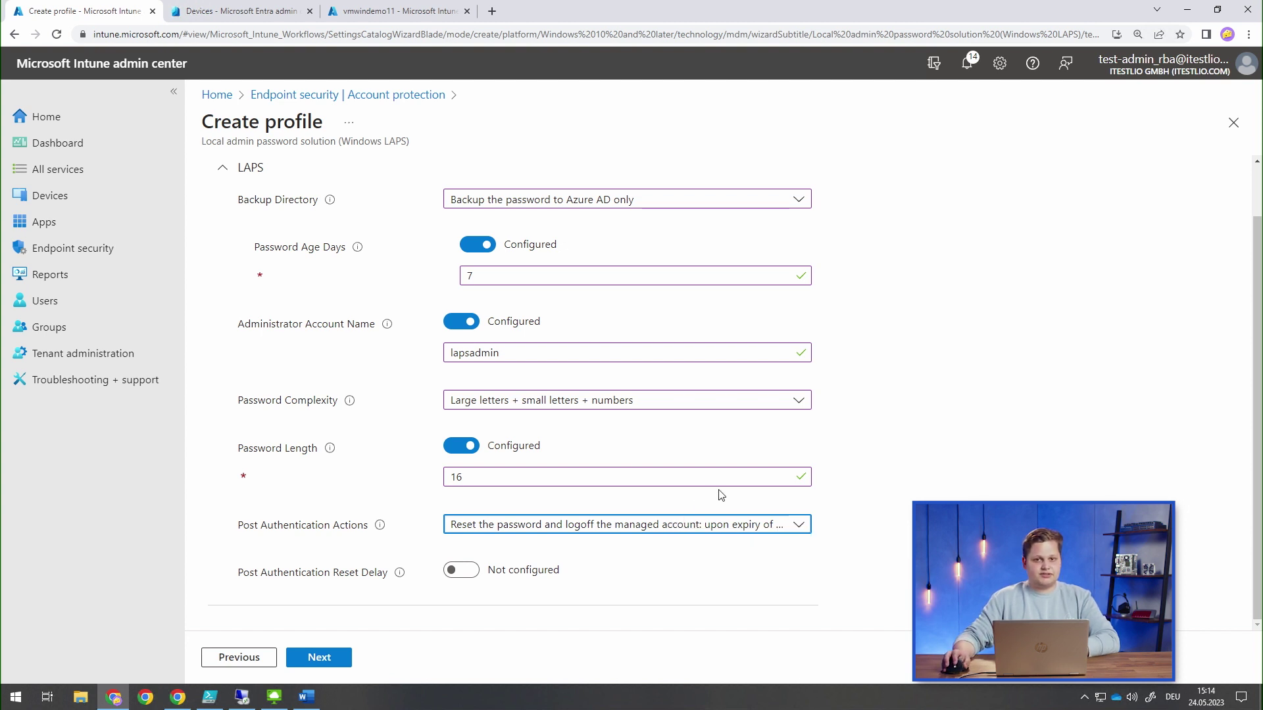
pyautogui.scroll(-1, 726, 557)
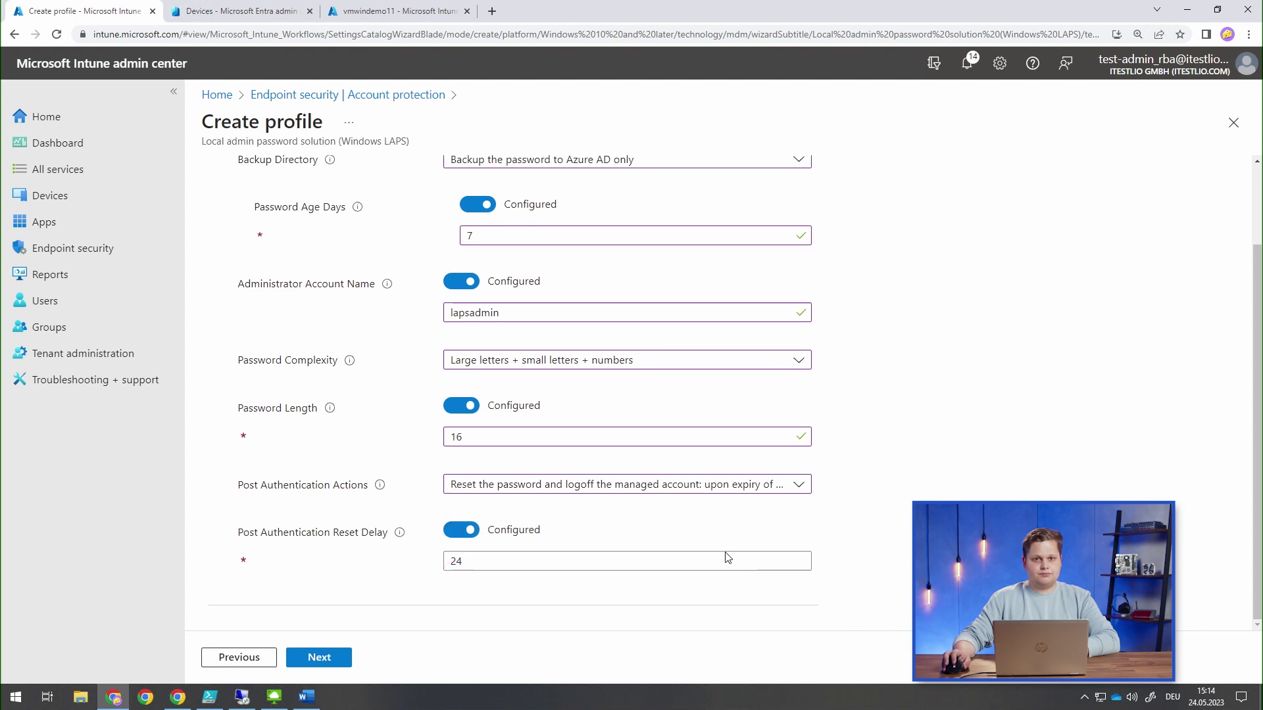
pyautogui.click(330, 661)
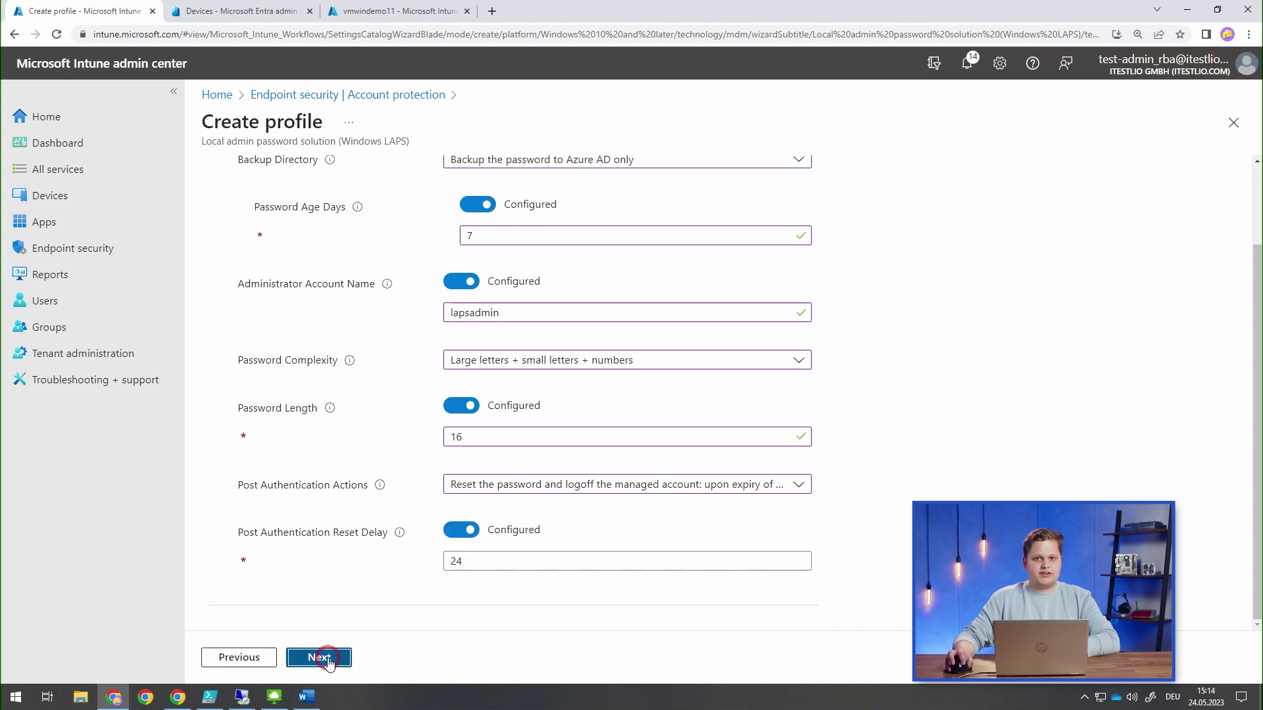
pyautogui.click(326, 659)
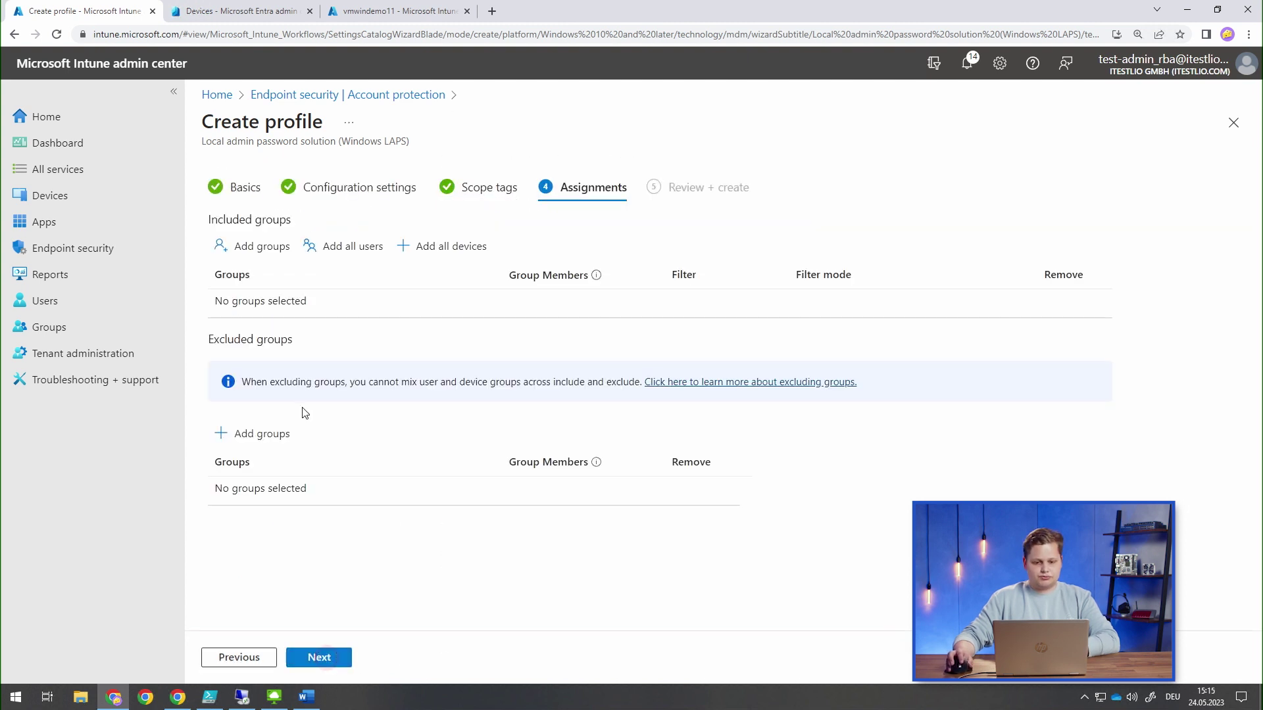
# Assign the profile to the G_MDM_WIN_LAPS group and continue to the review.
pyautogui.click(253, 246)
pyautogui.write('laps')
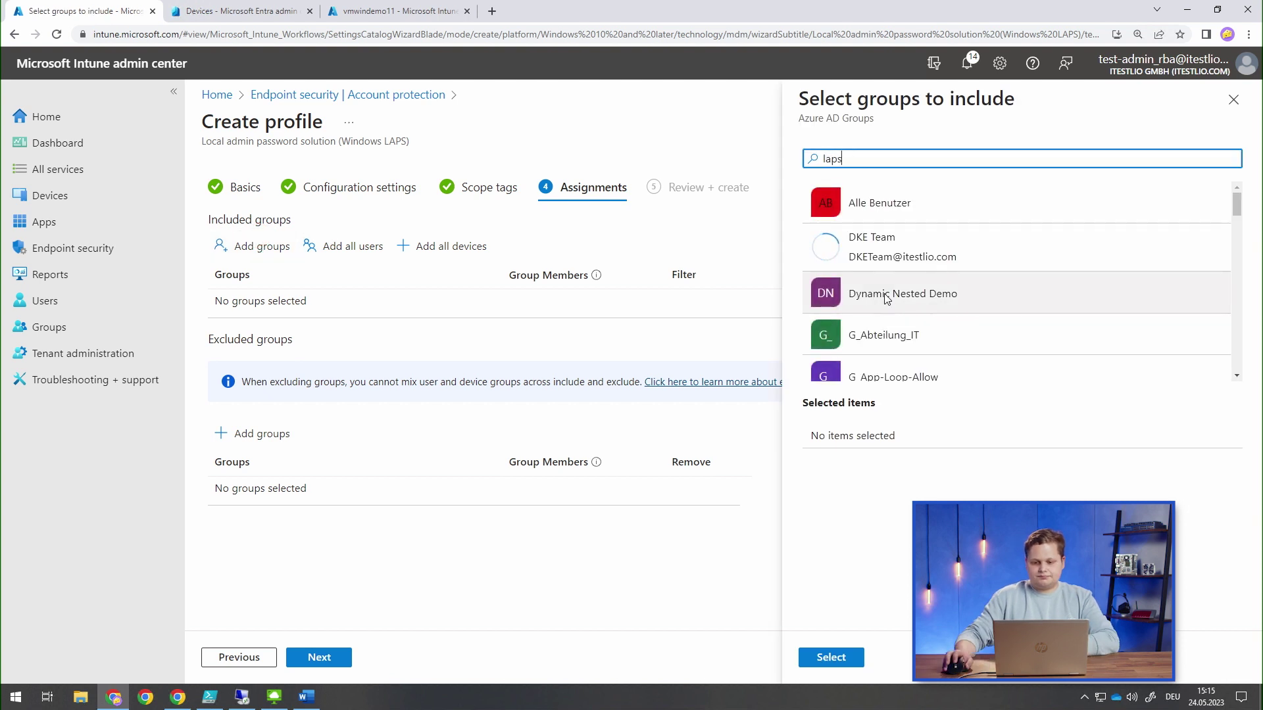
pyautogui.click(882, 217)
pyautogui.click(832, 657)
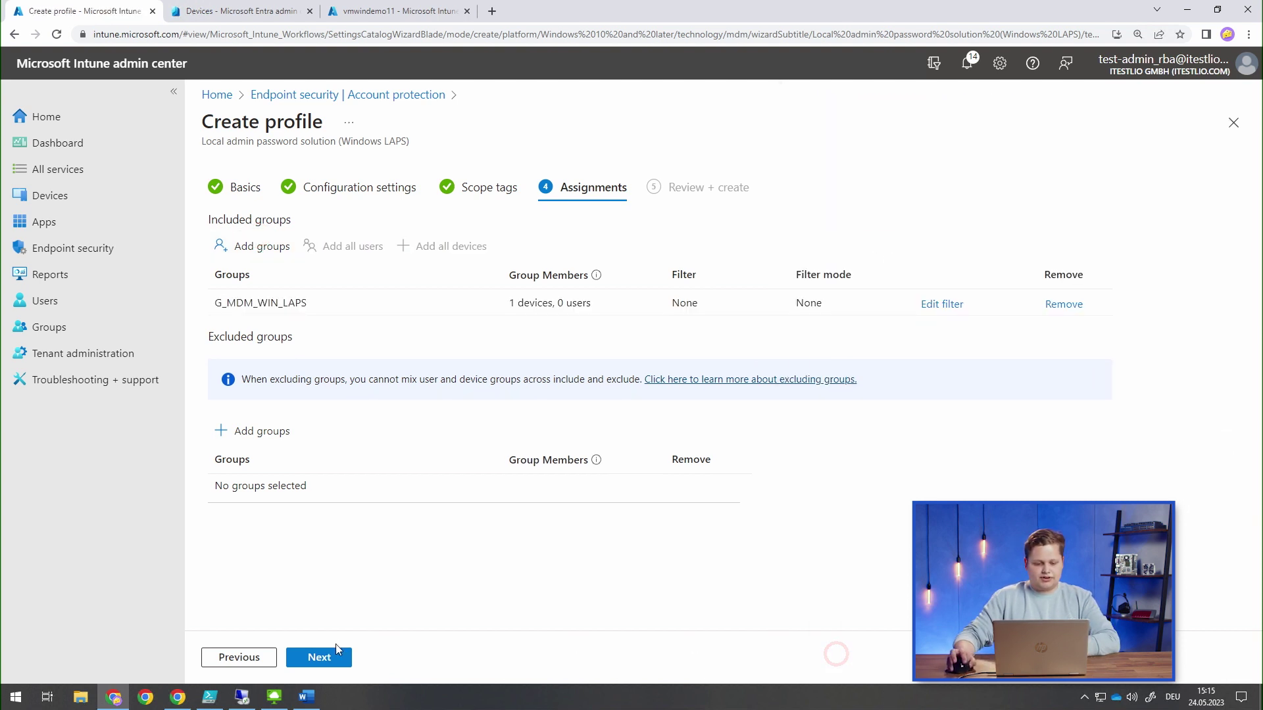
pyautogui.click(321, 656)
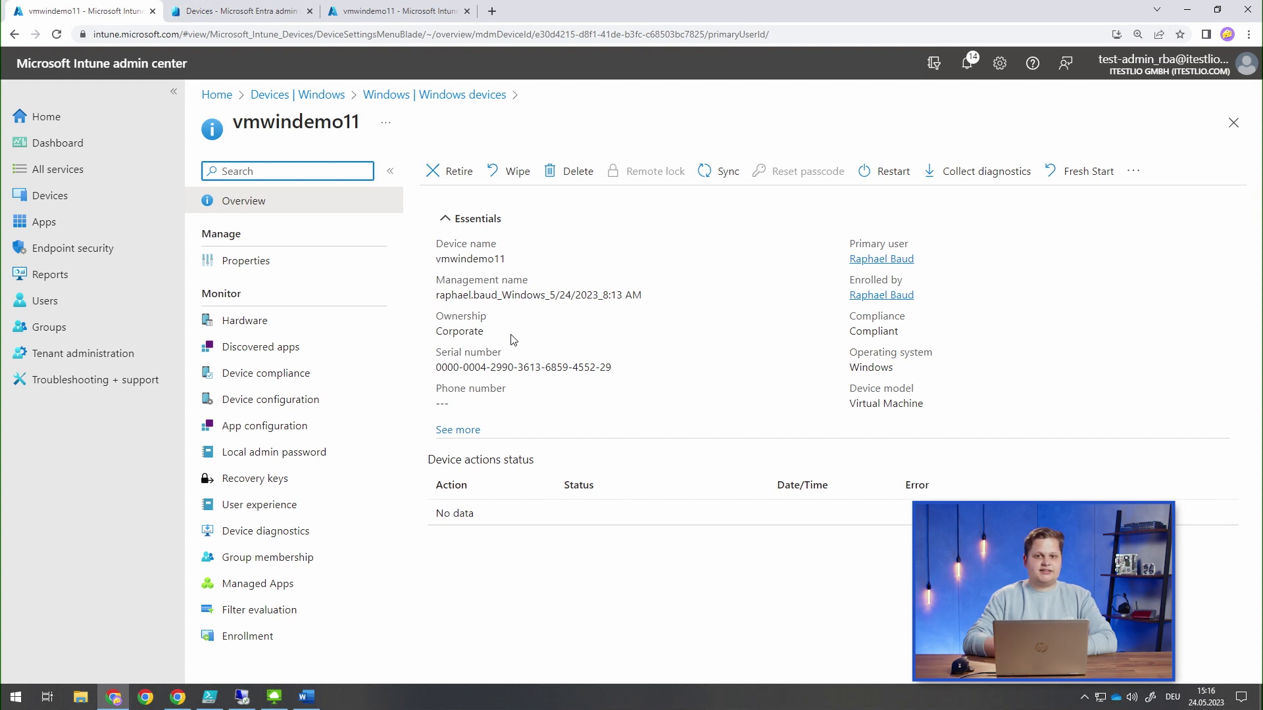
# Reveal the stored local administrator password of the device vmwindemo11.
pyautogui.click(319, 453)
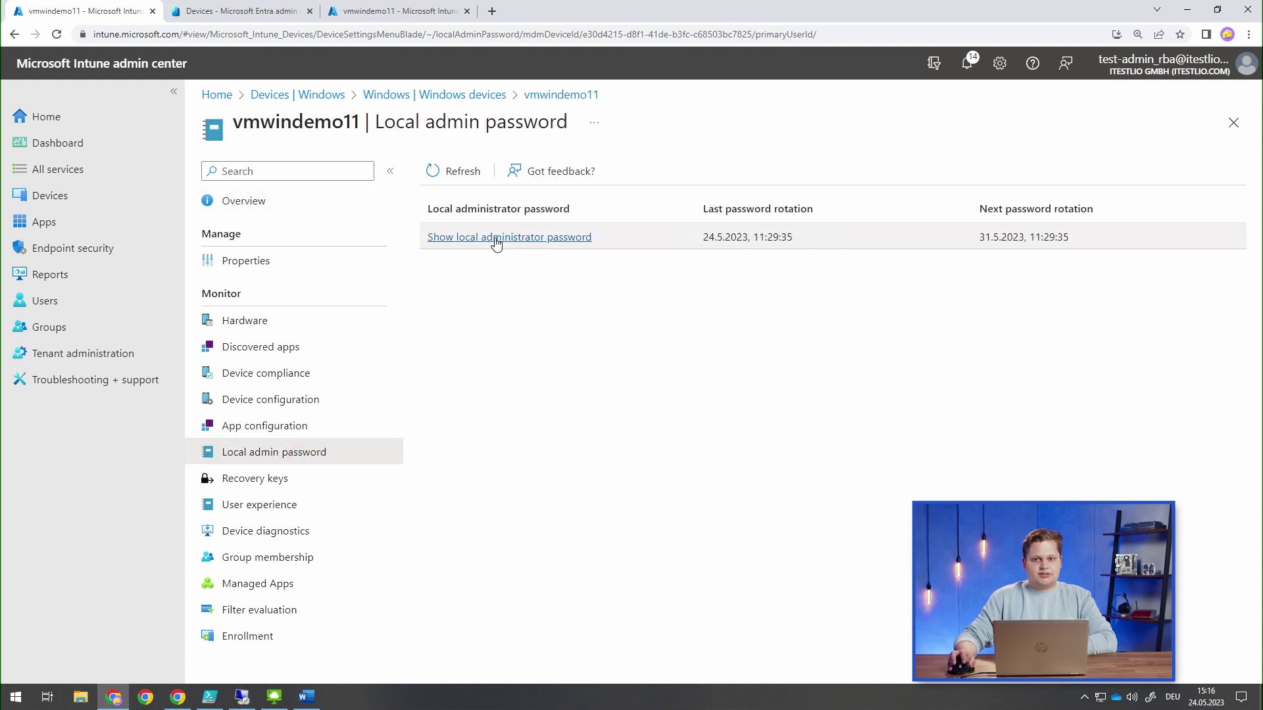
pyautogui.click(495, 240)
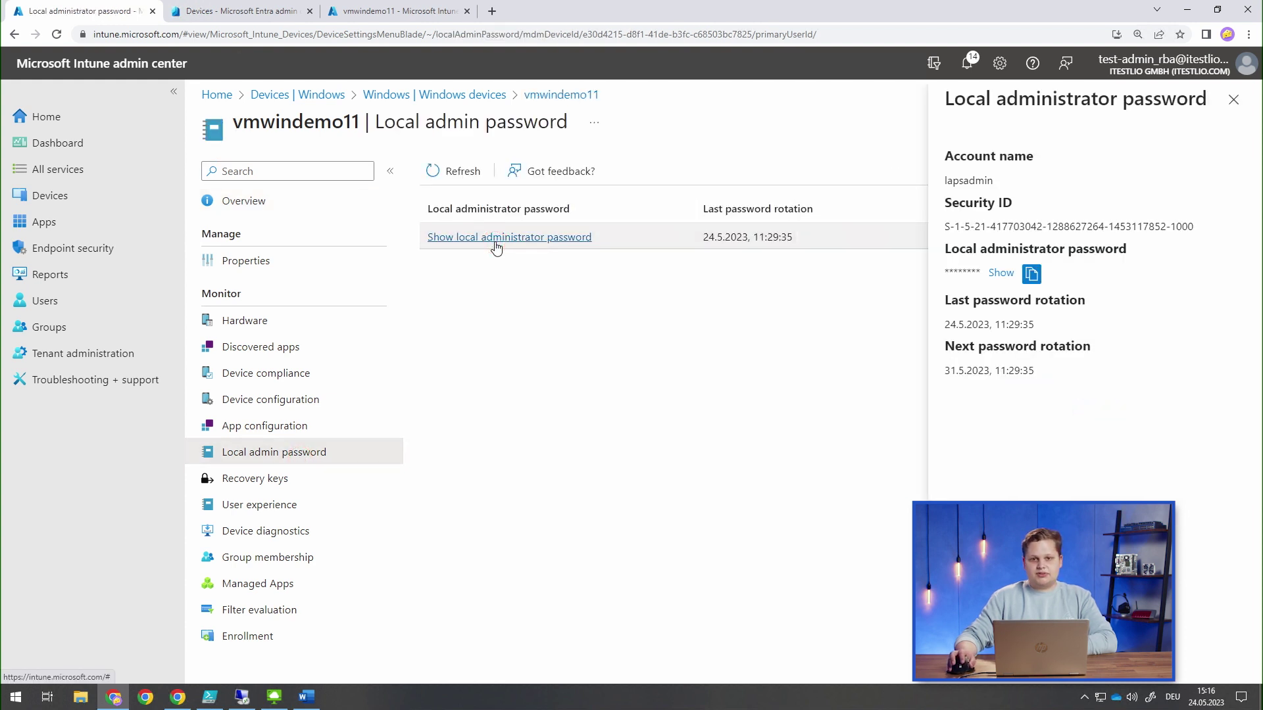
pyautogui.click(1000, 272)
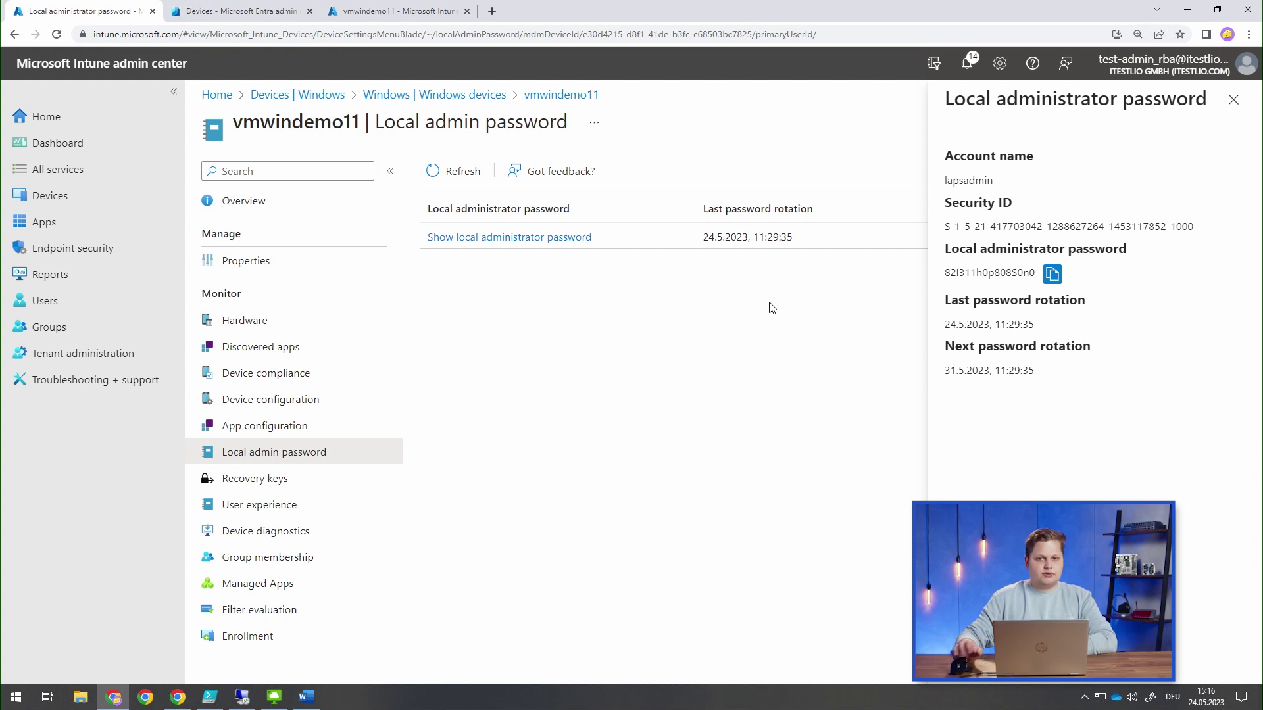
# Return to the overview of vmwindemo11 and open its Rotate local admin password action.
pyautogui.click(288, 199)
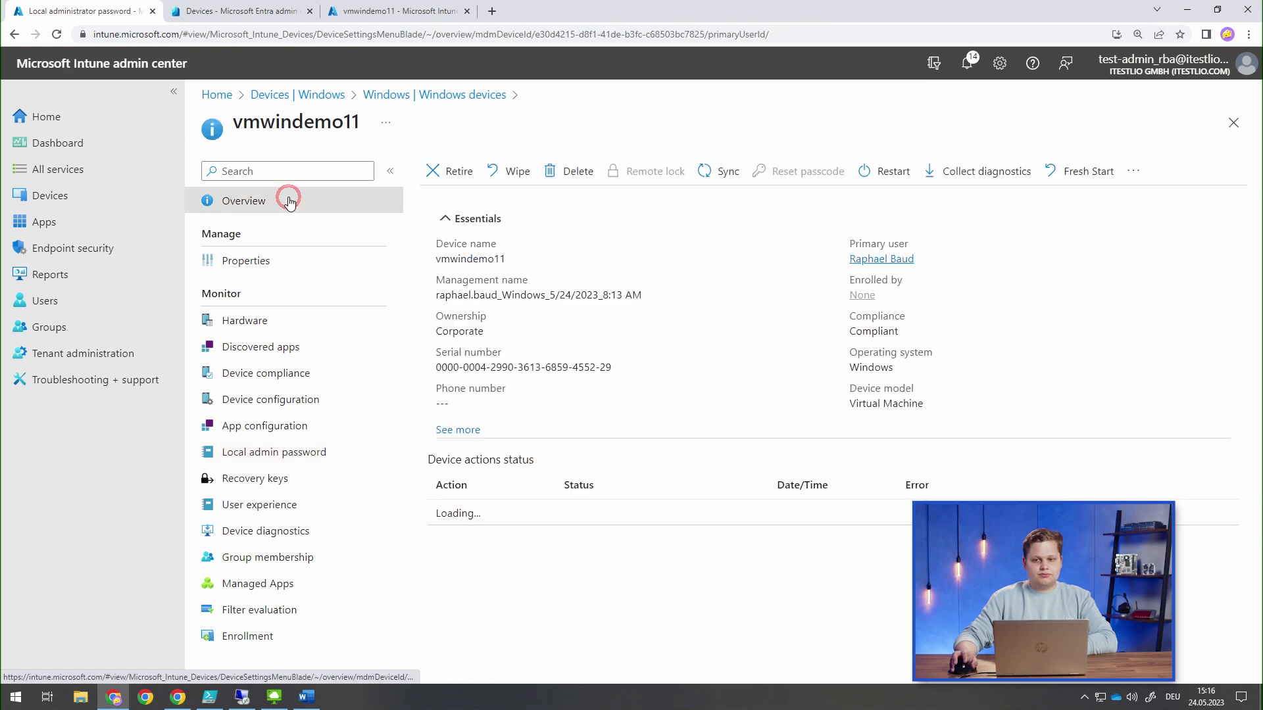
pyautogui.click(1133, 171)
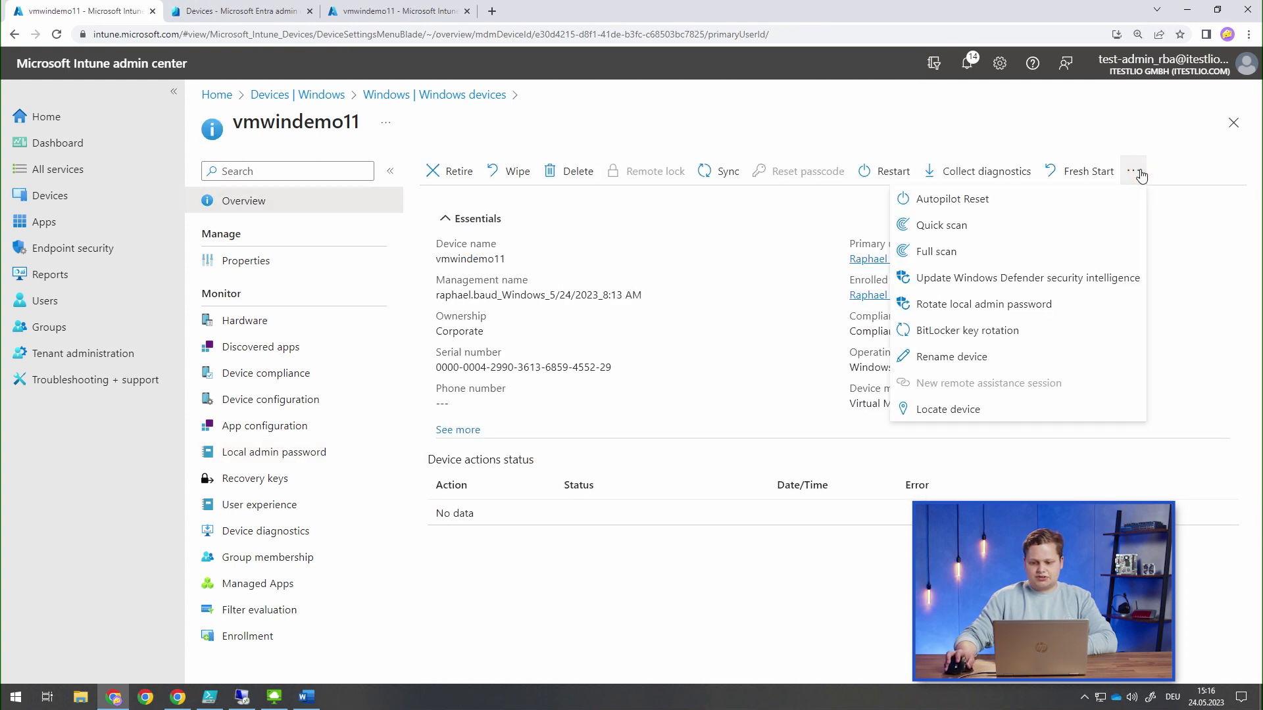
pyautogui.click(965, 312)
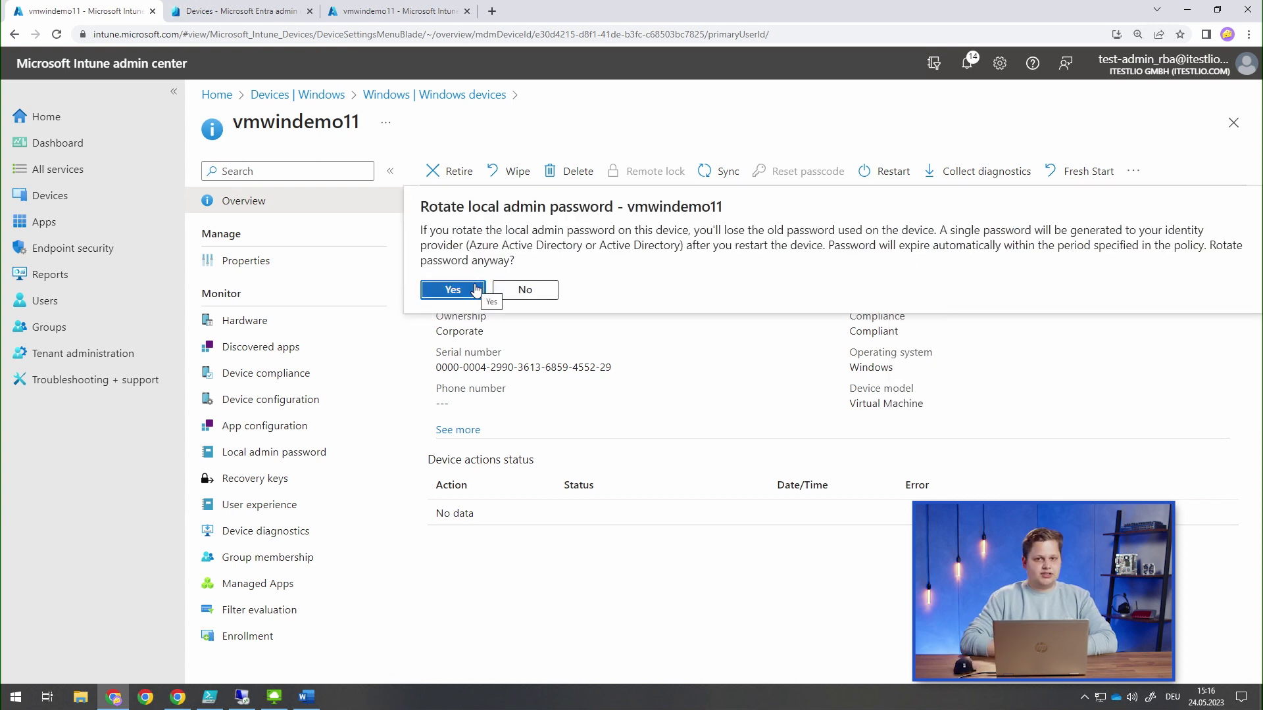
# Switch to the Microsoft Entra admin center and open the local administrator password recovery list covering all devices.
pyautogui.hotkey('ctrl', 'Tab')
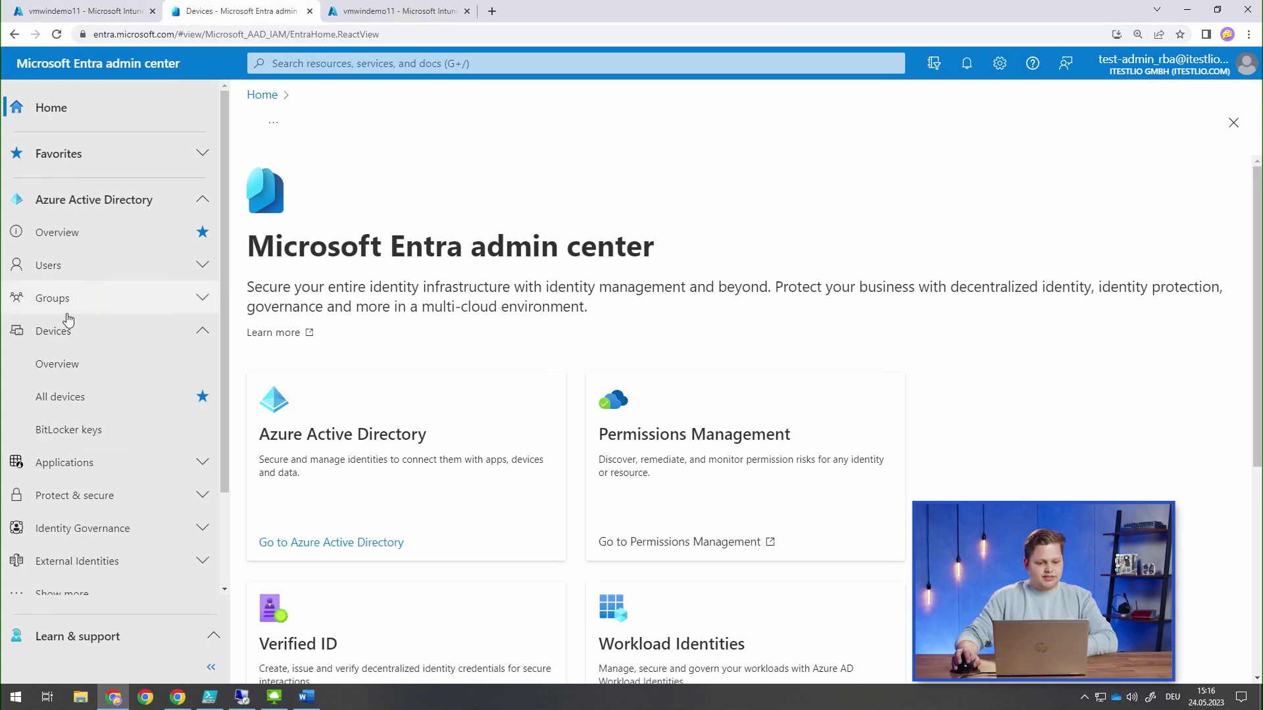
pyautogui.click(59, 365)
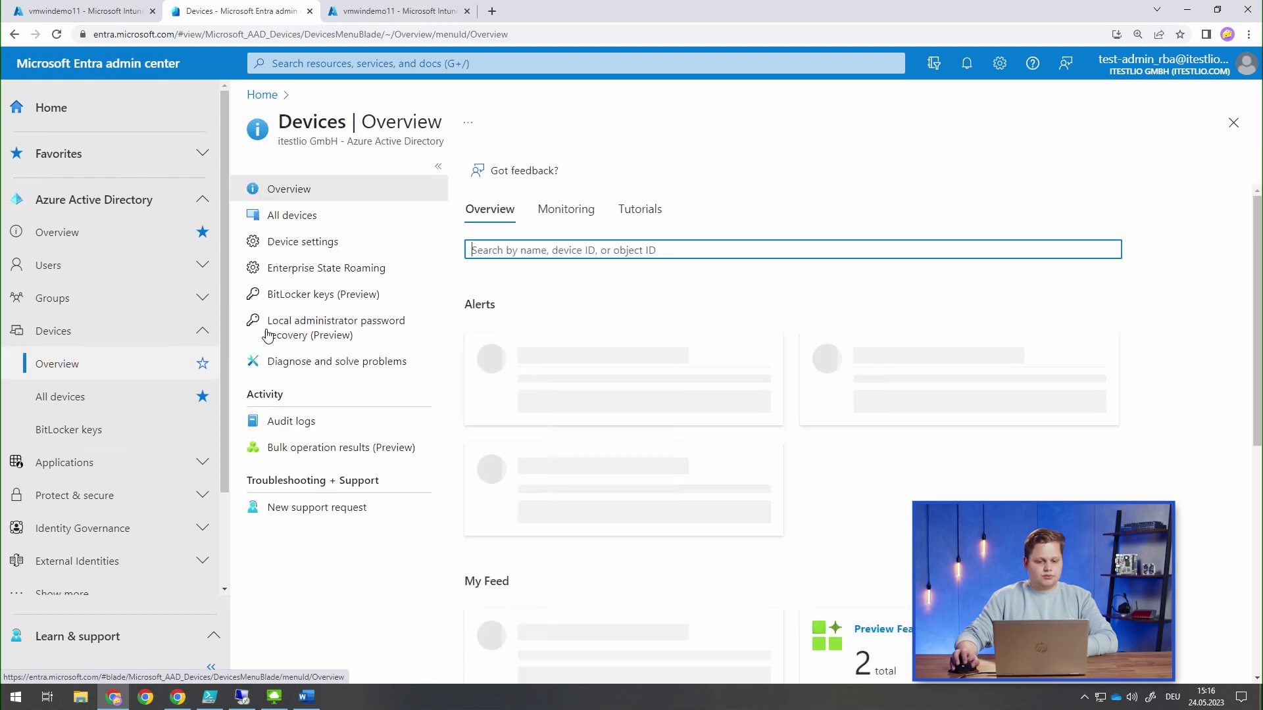
pyautogui.click(342, 332)
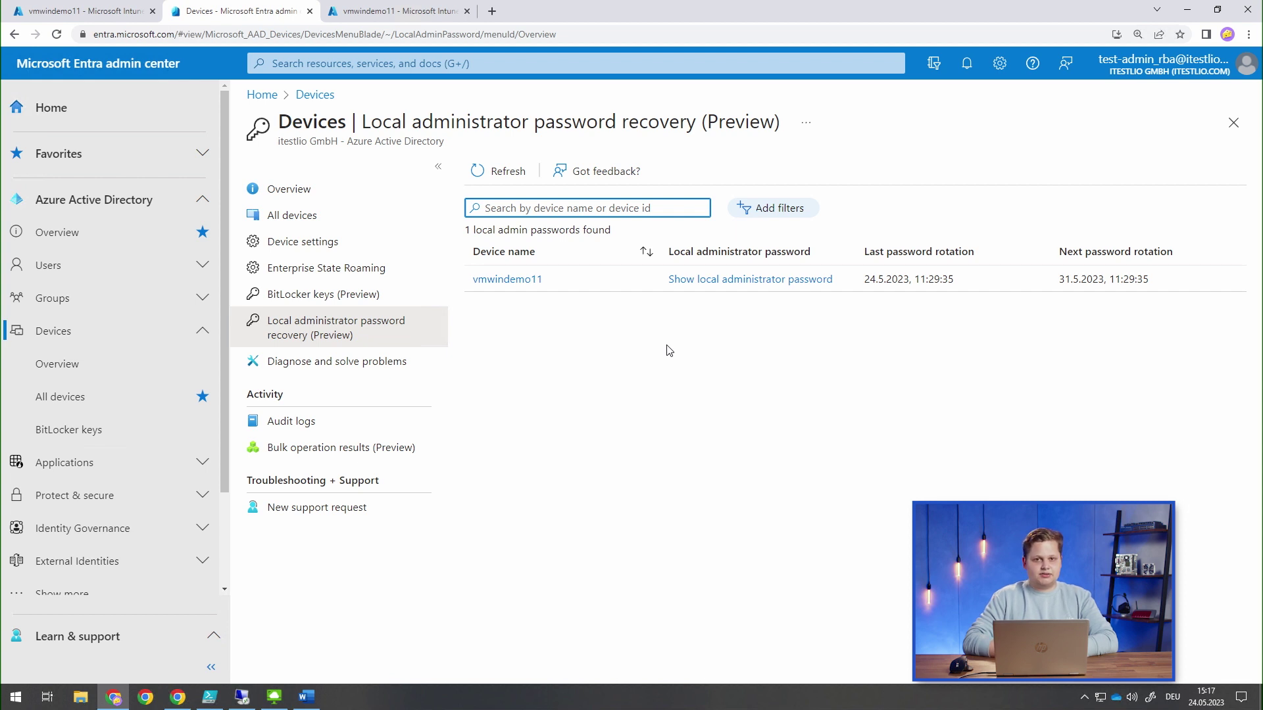
# Open vmwindemo11 from the list of all devices and view its own local administrator password recovery page.
pyautogui.click(292, 220)
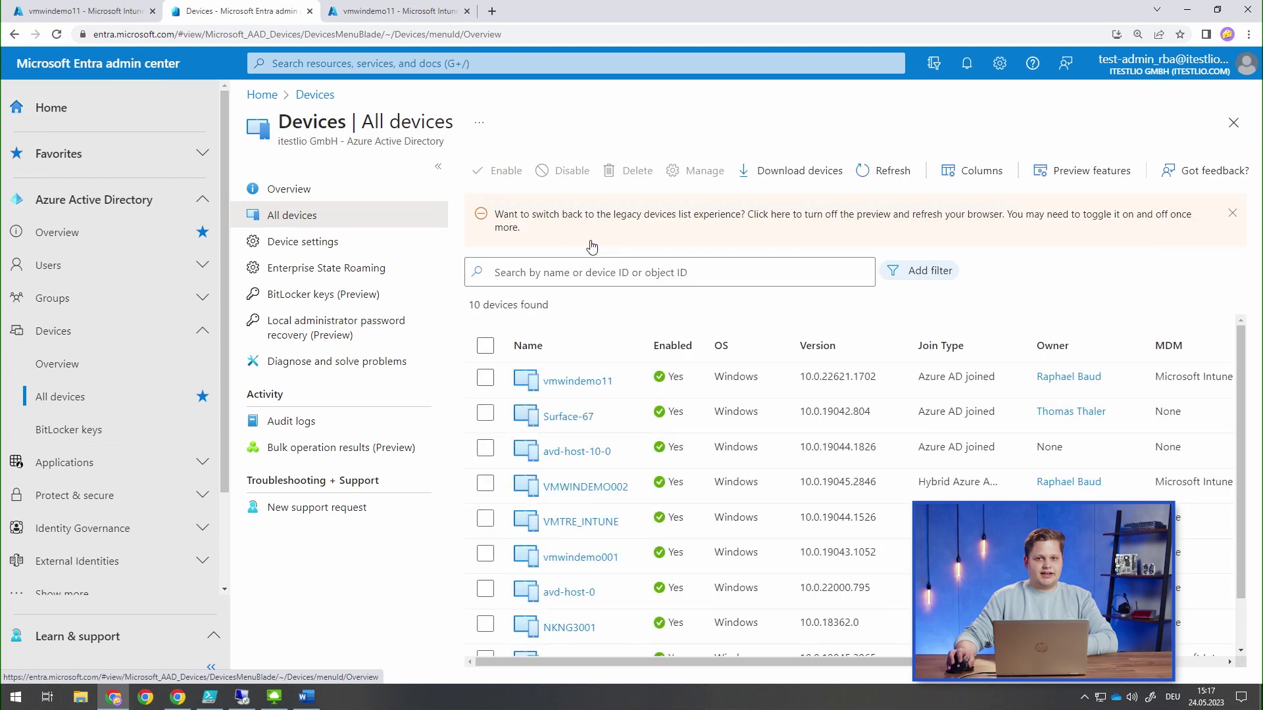
pyautogui.click(562, 384)
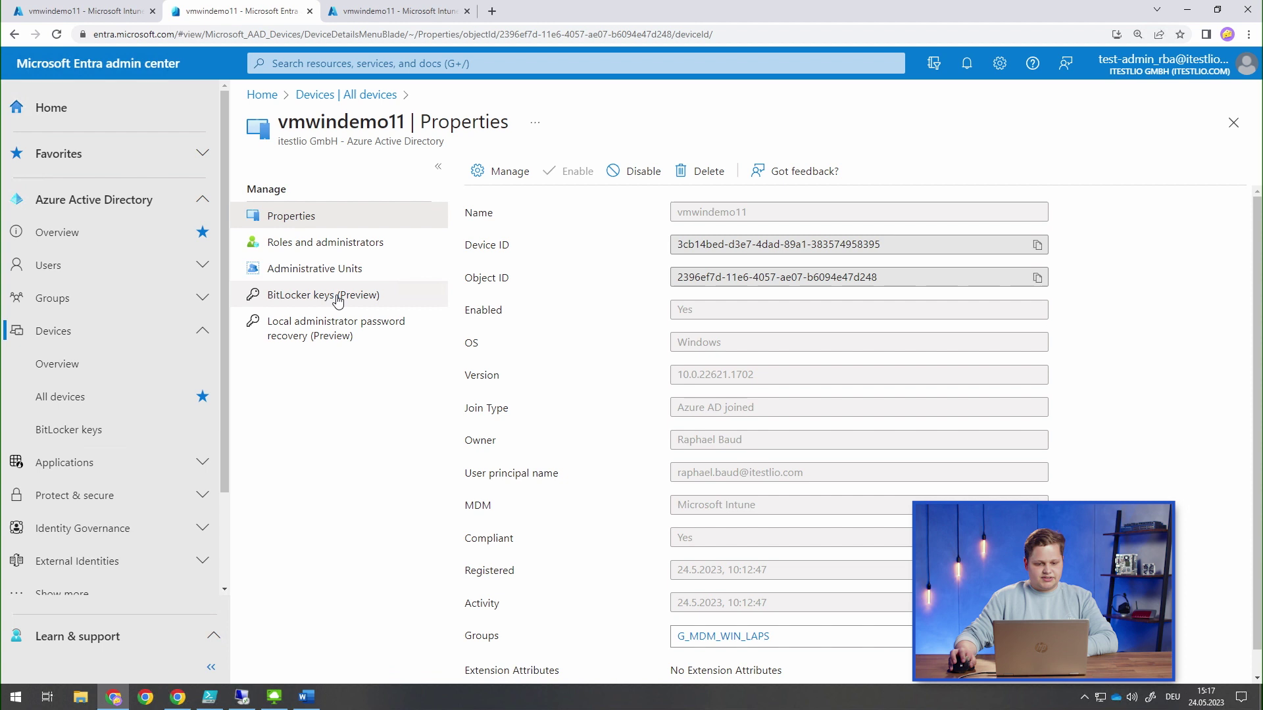
pyautogui.click(331, 337)
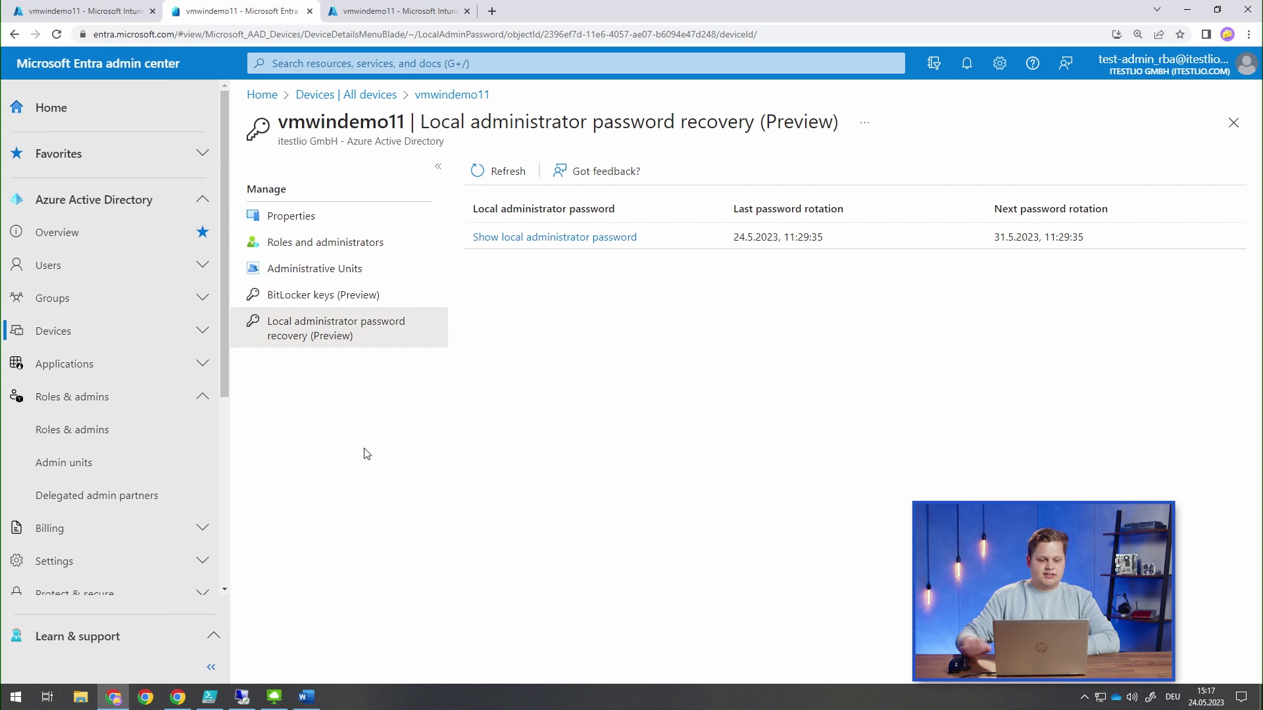
# Start a new custom Entra role named LAPS Password Reader from scratch and continue to its permissions.
pyautogui.click(81, 434)
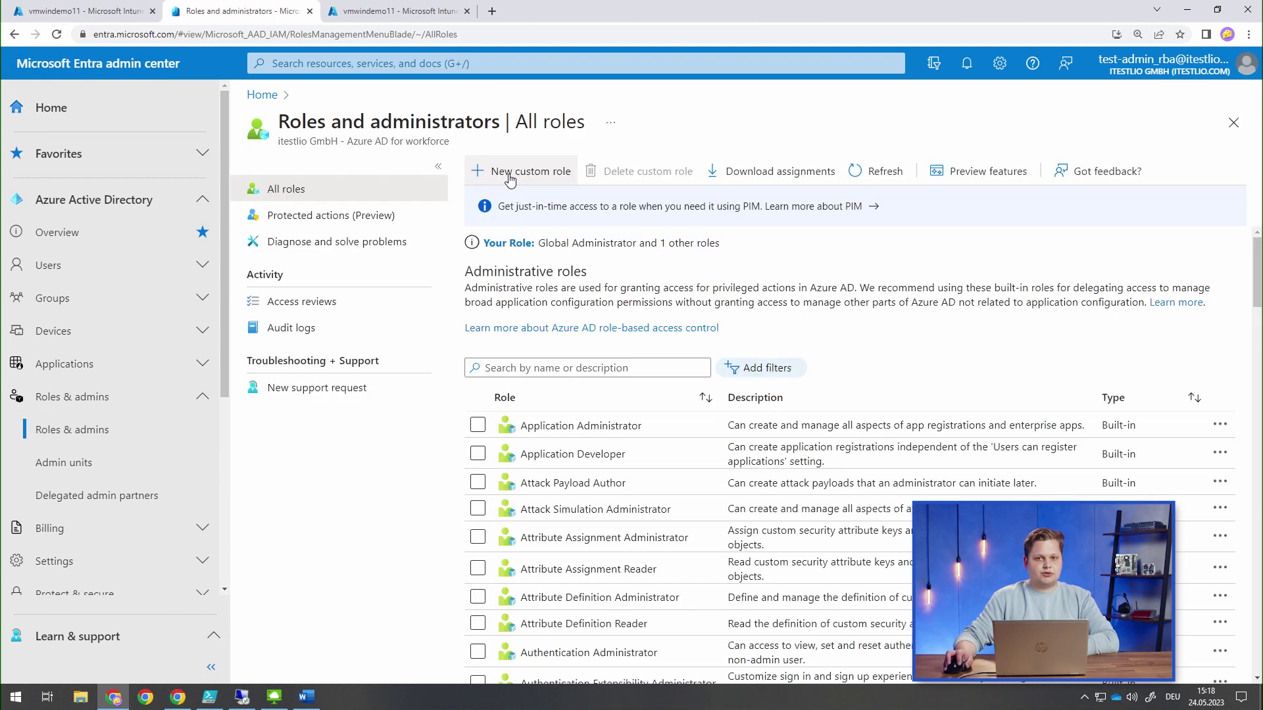
pyautogui.click(510, 175)
pyautogui.click(408, 300)
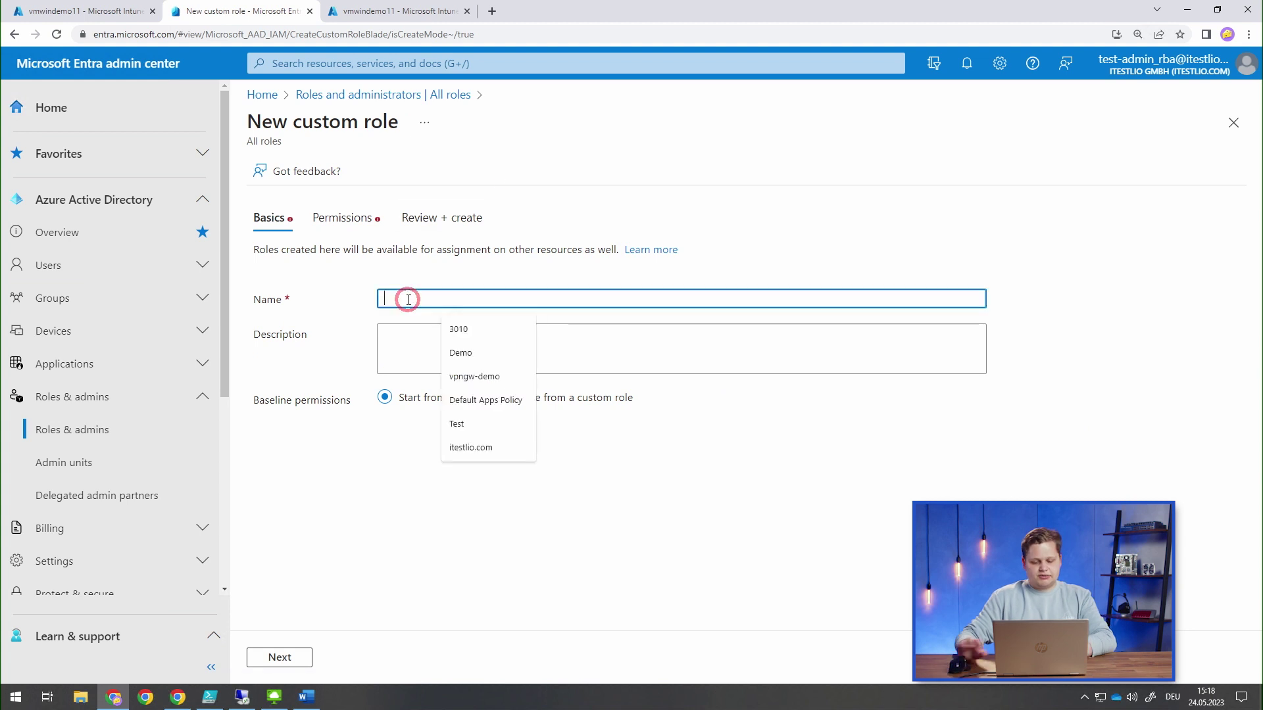
pyautogui.write('LAPS Password Reader')
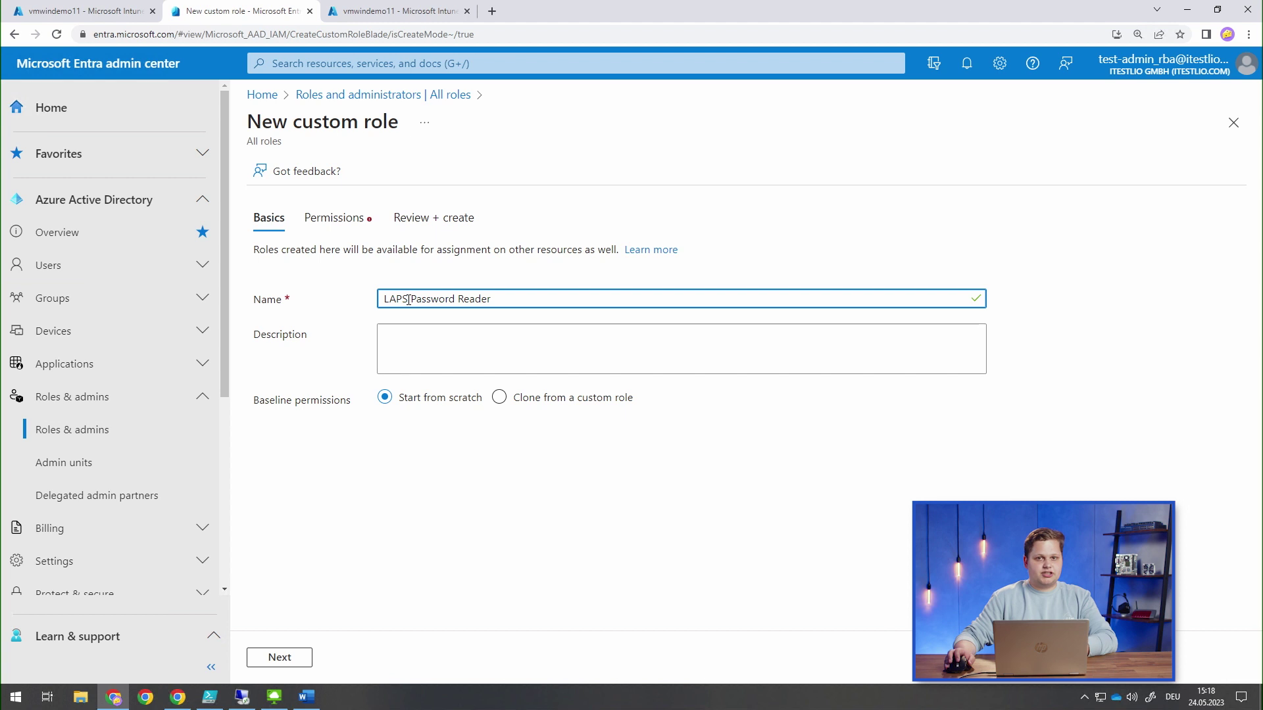
pyautogui.click(274, 657)
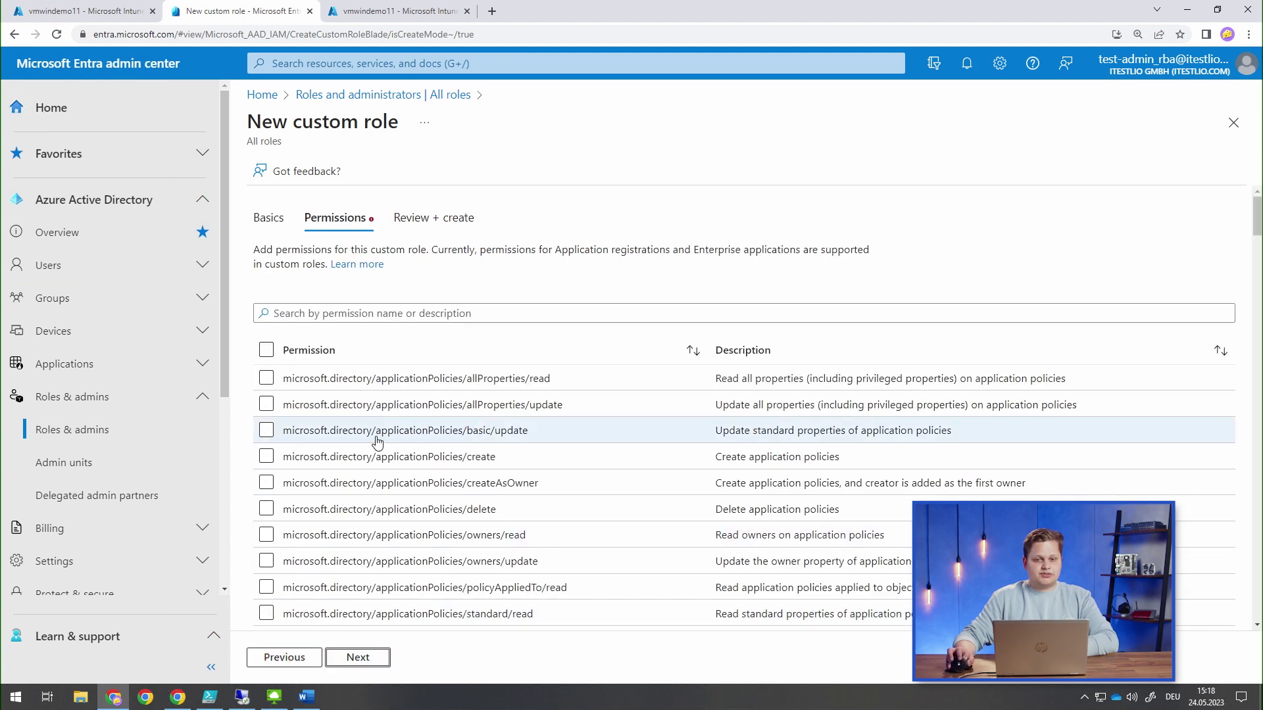
# Find the password permissions, add microsoft.directory/deviceLocalCredentials/password/read to the role, and continue to the review.
pyautogui.click(372, 313)
pyautogui.write('passwo')
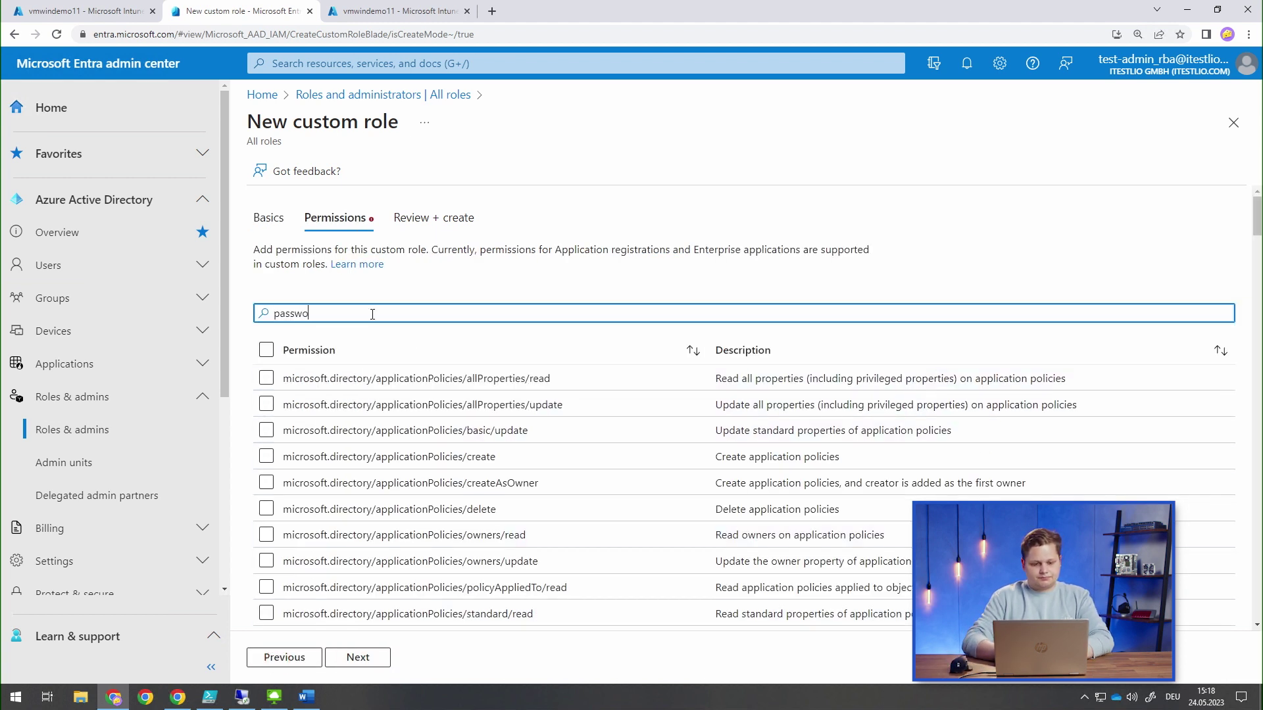
pyautogui.write('rd')
pyautogui.click(387, 380)
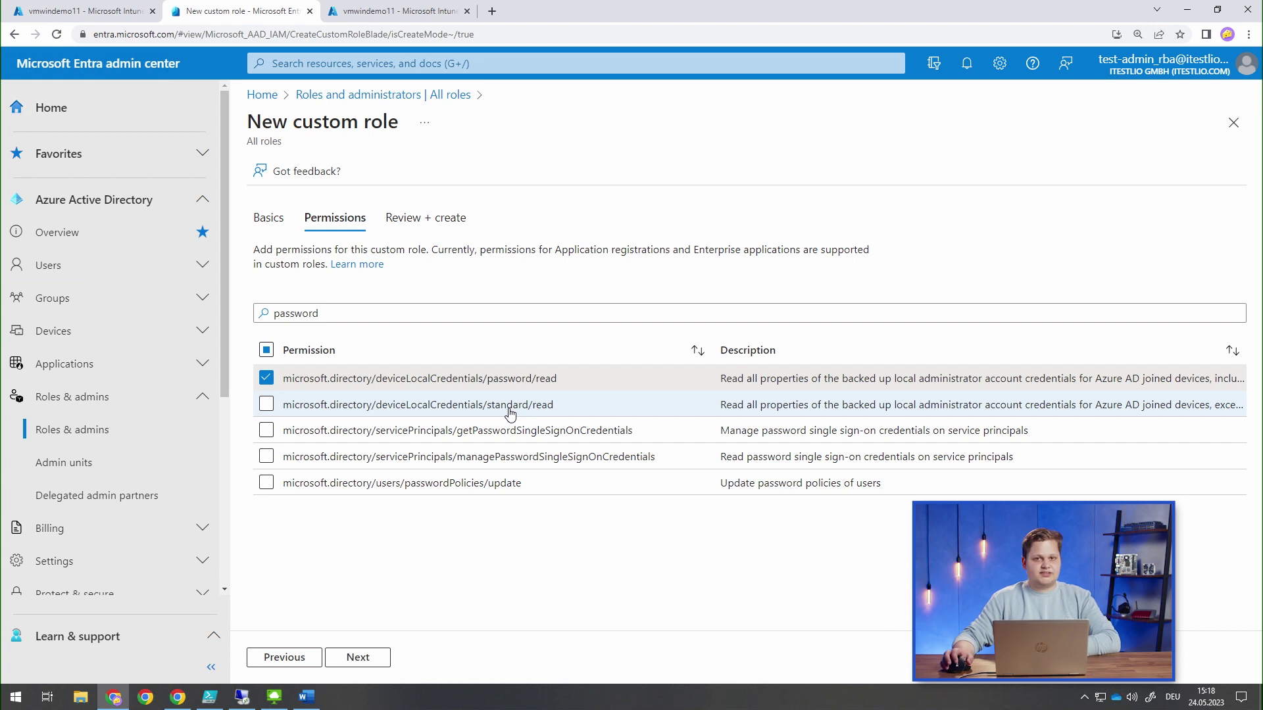
pyautogui.click(357, 658)
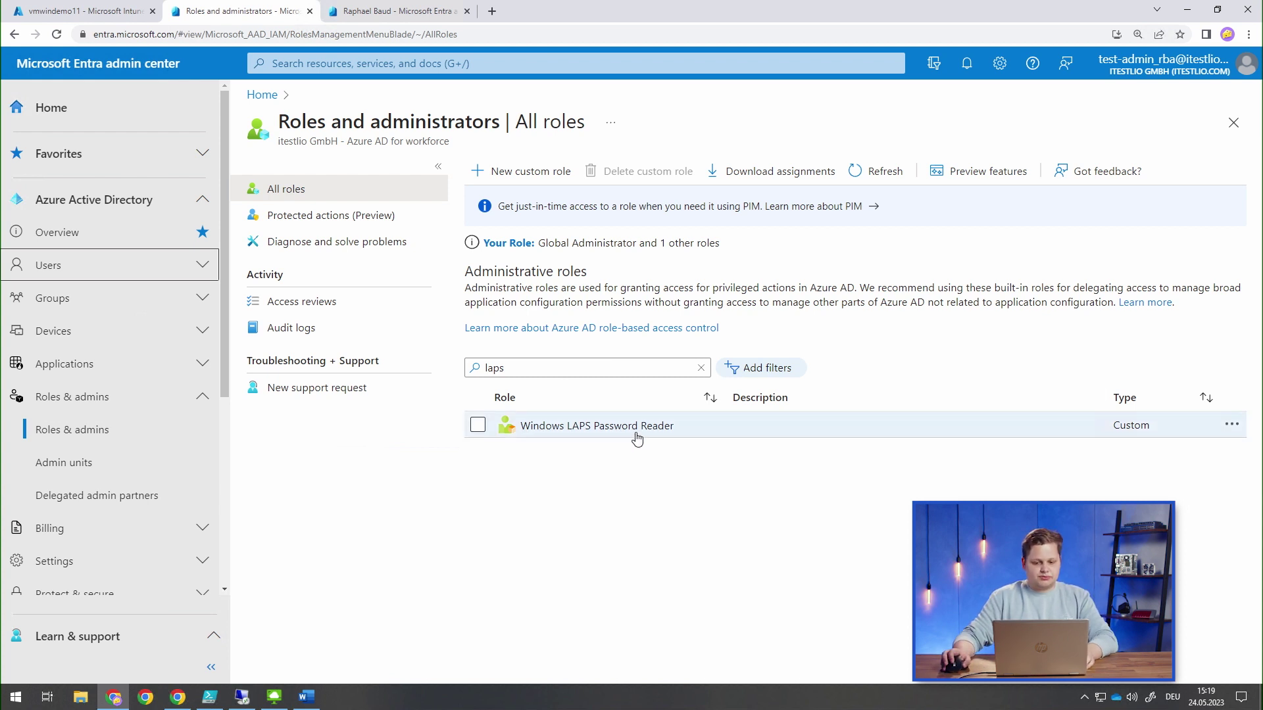
# Examine the user's active role assignments for the Windows LAPS Password Reader role.
pyautogui.hotkey('ctrl', 'Tab')
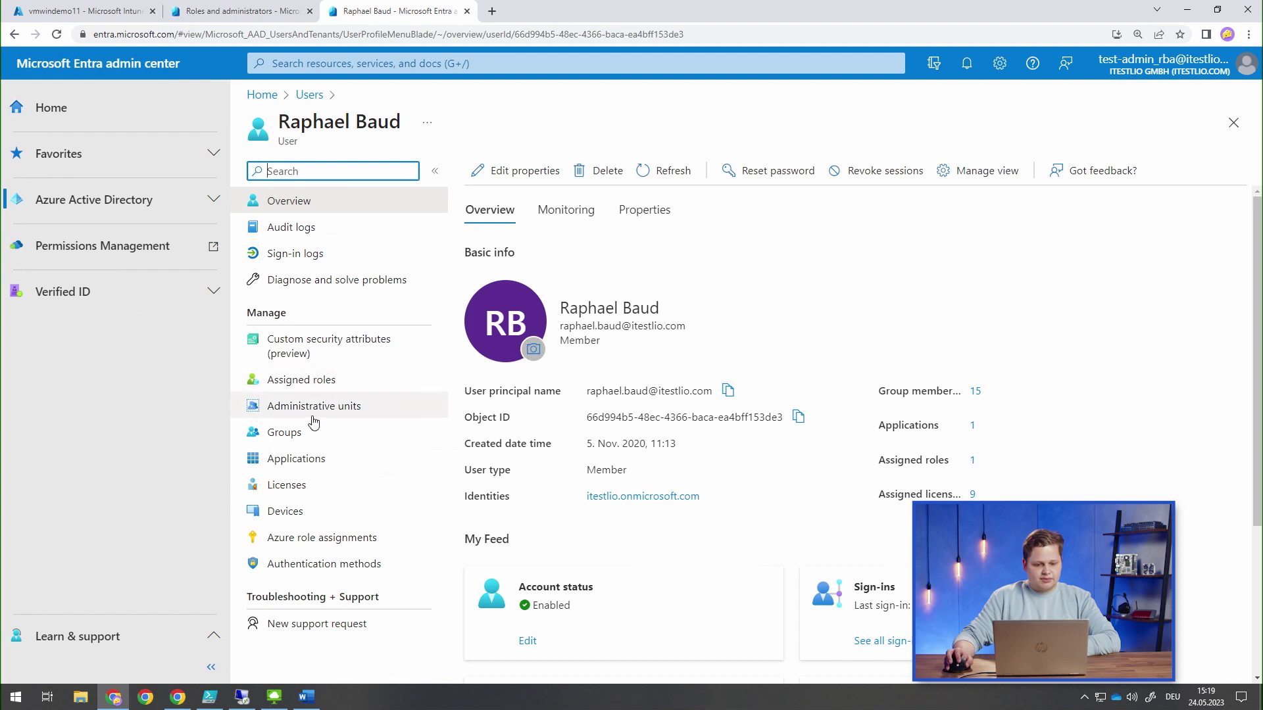
pyautogui.click(312, 388)
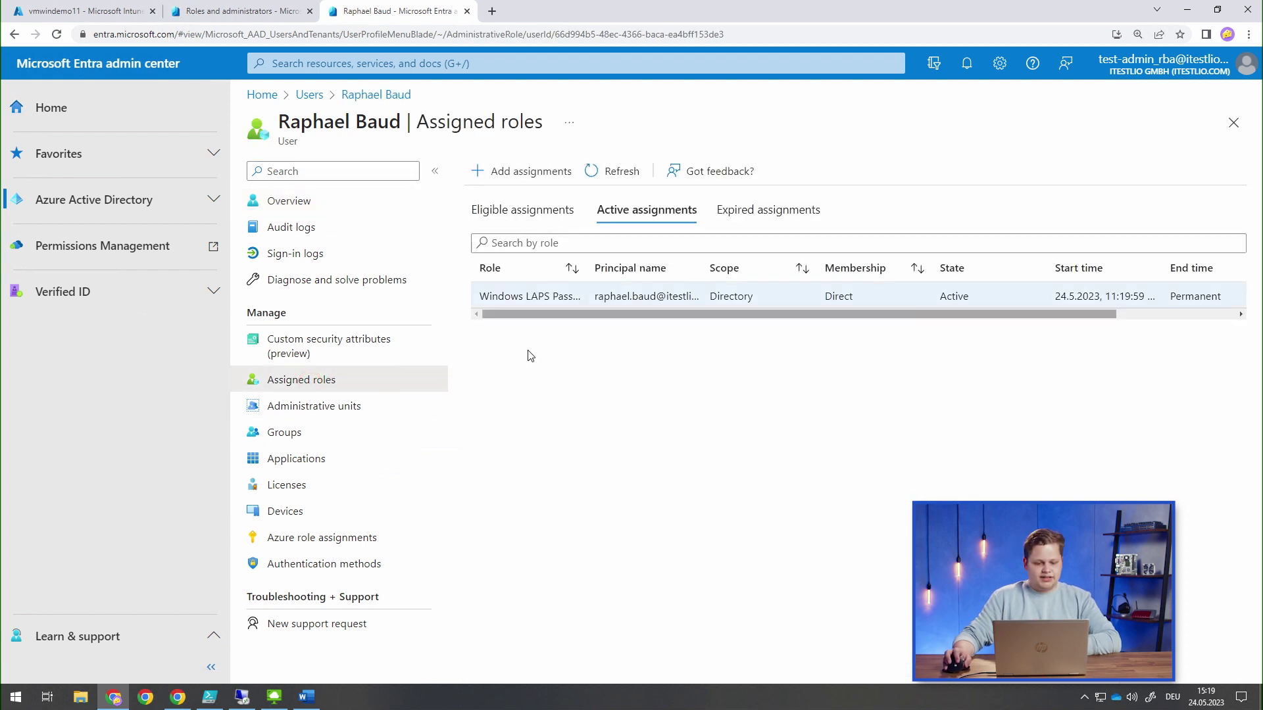
# Approve the Command Prompt elevation on vmwindemo11 with the .\lapsadmin account and its local administrator password.
pyautogui.click(178, 697)
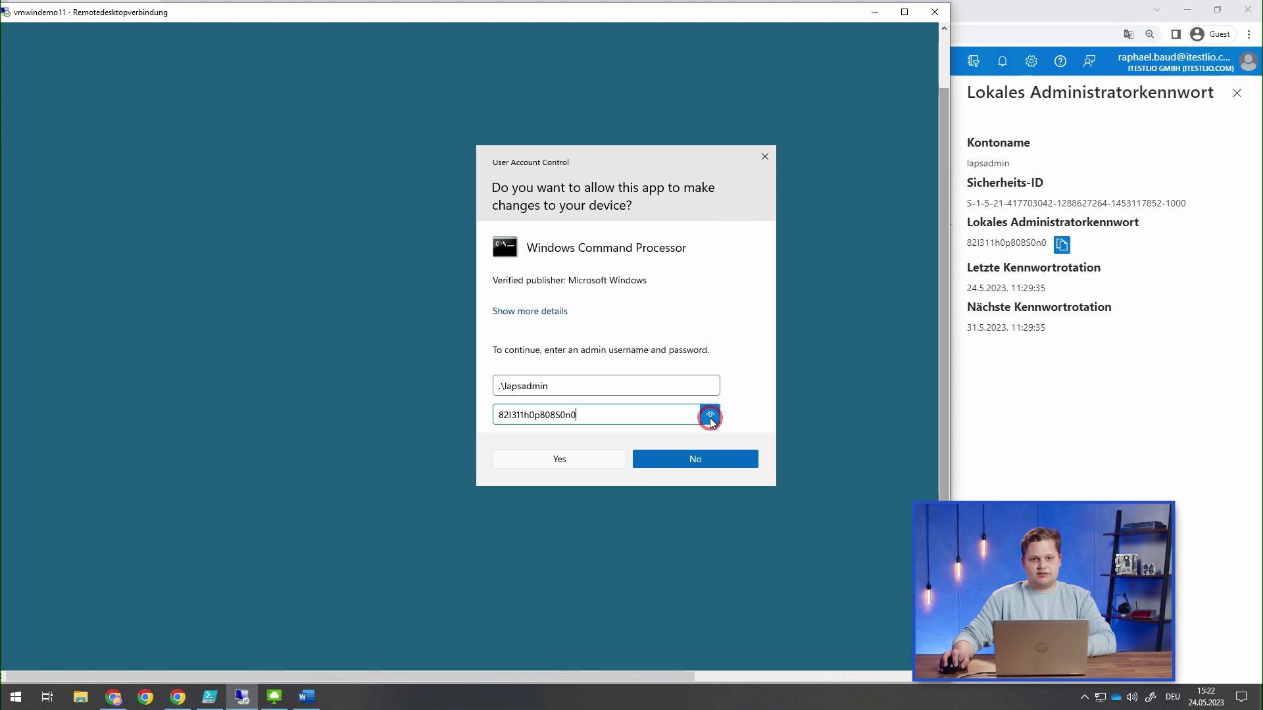
pyautogui.click(572, 455)
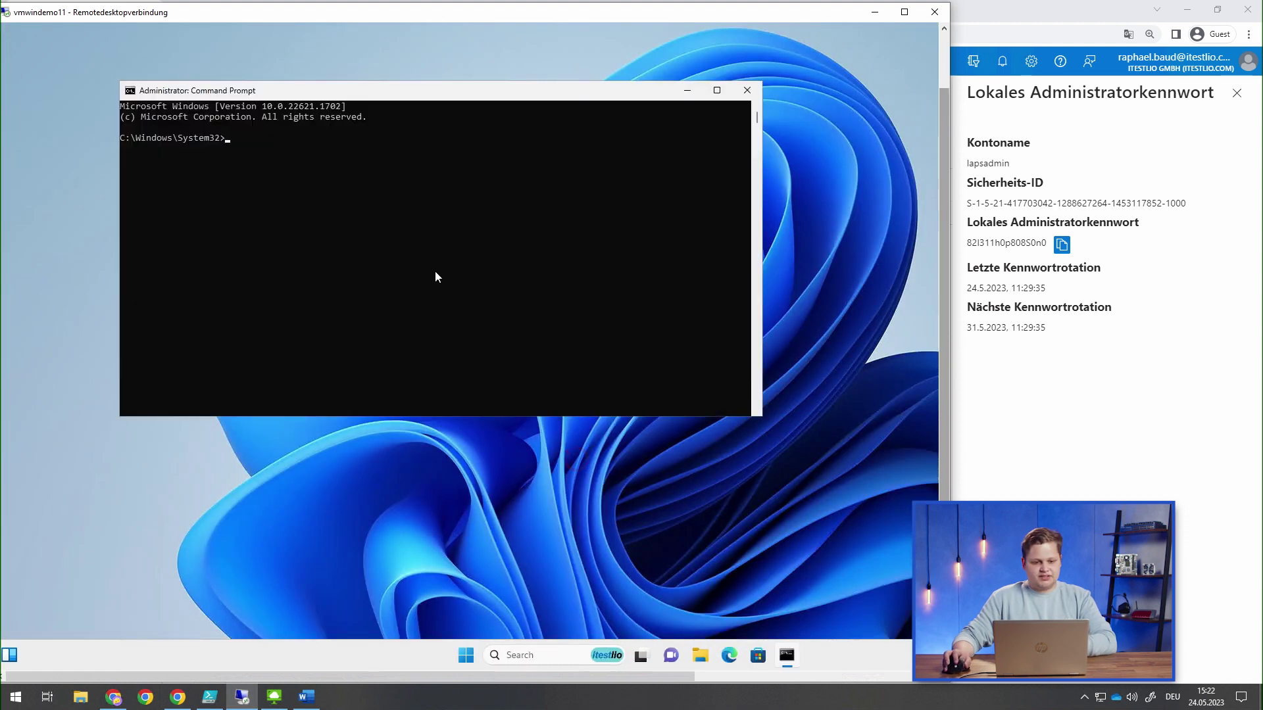